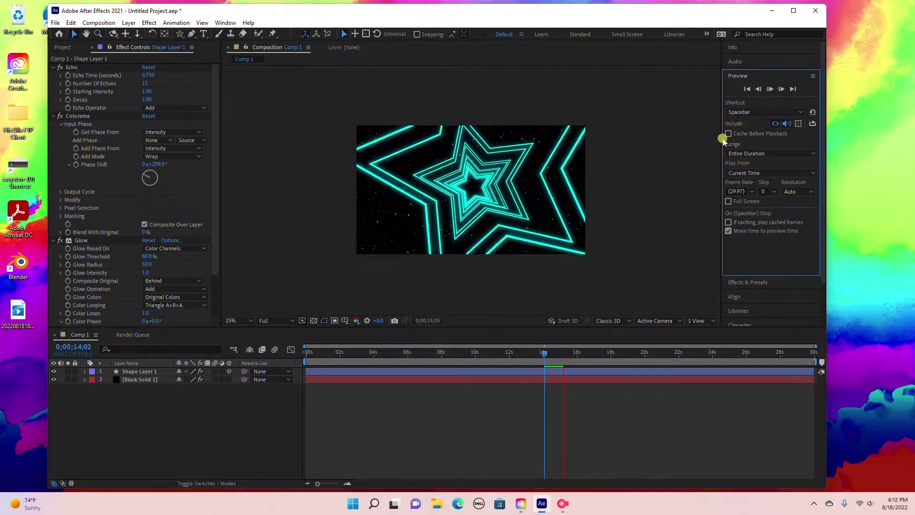
- Stop the cyan star tunnel preview and bring up the Creative Cloud Desktop app list
left_click(769, 89)
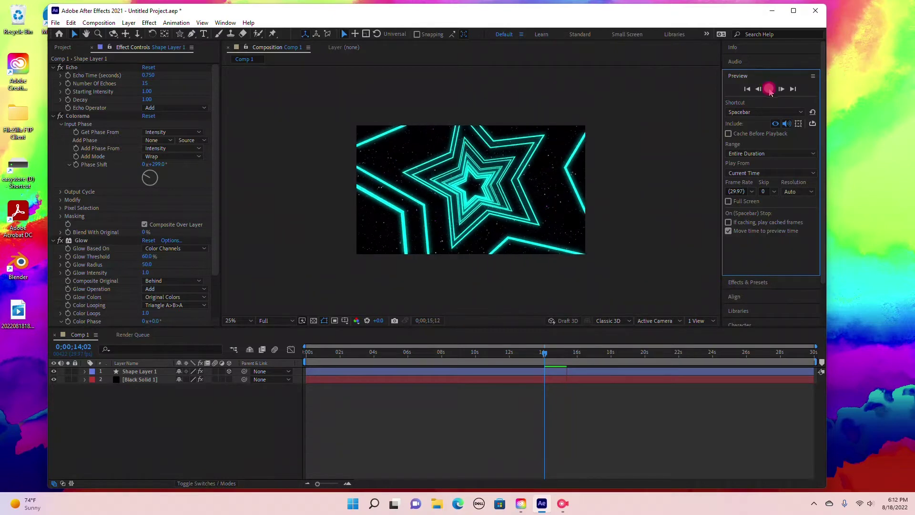
left_click(521, 503)
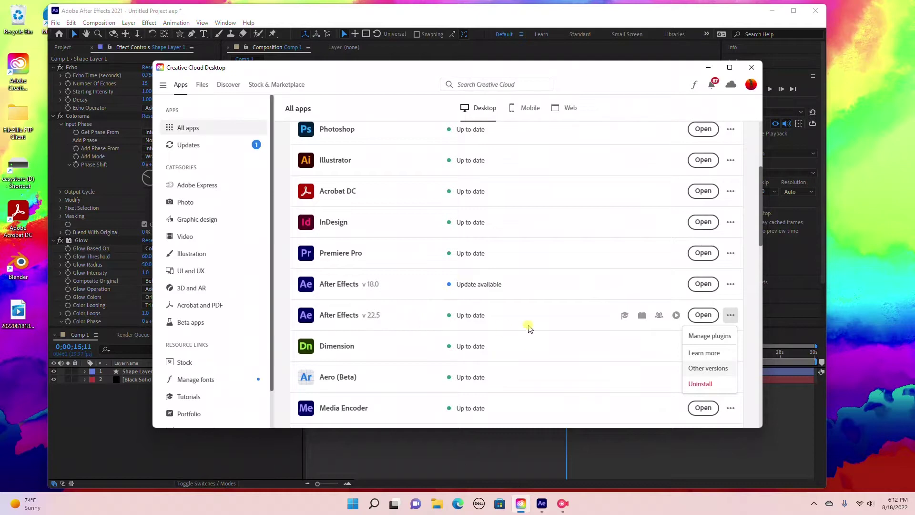
left_click(729, 316)
left_click(728, 317)
- Hide Creative Cloud and scrub the star tunnel back to an earlier frame
left_click(708, 68)
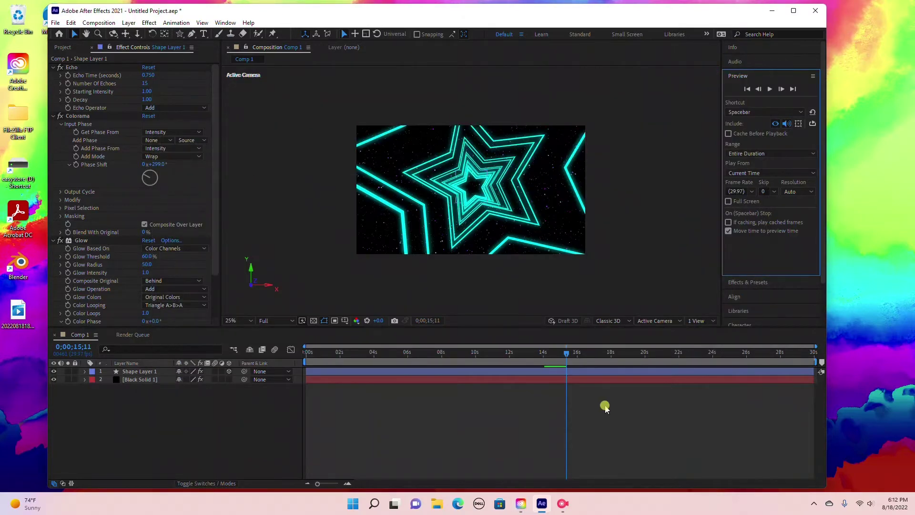
mouse_move(553, 356)
left_mouse_down()
mouse_move(444, 360)
mouse_move(455, 356)
left_mouse_up()
left_click(242, 158)
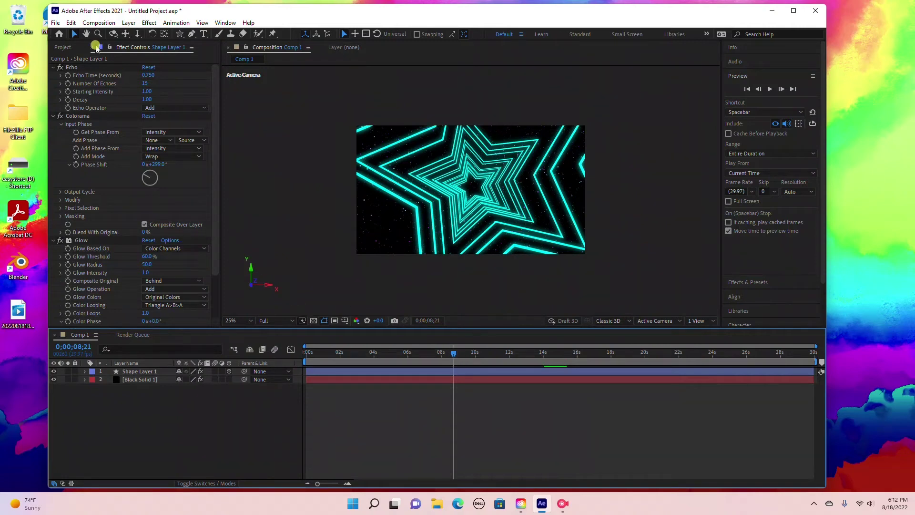
- Start a new project via File > New > New Project, discarding the old project unsaved
left_click(58, 24)
left_click(196, 26)
mouse_move(58, 24)
mouse_move(136, 34)
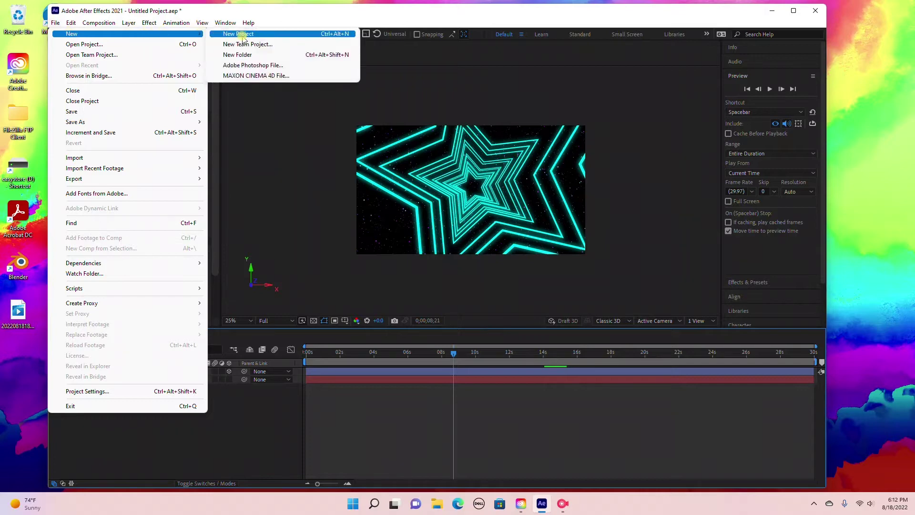
left_click(238, 37)
left_click(435, 264)
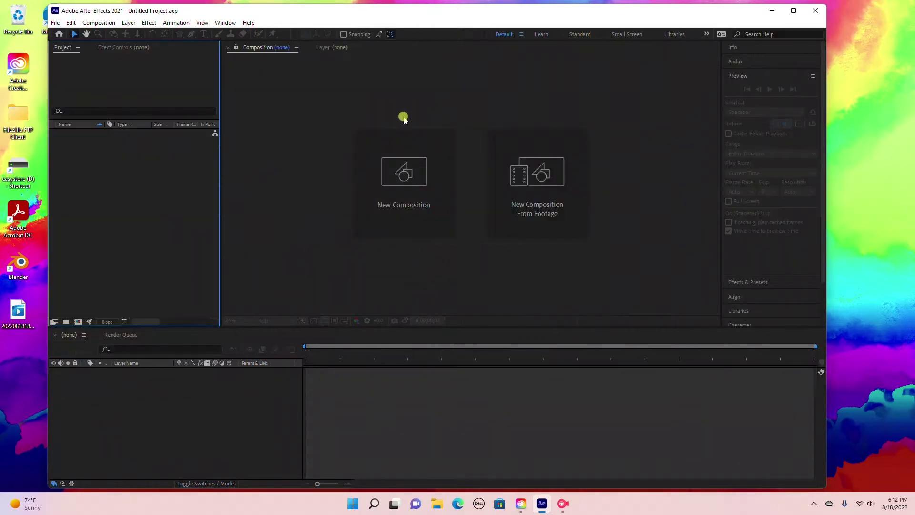
left_click(389, 199)
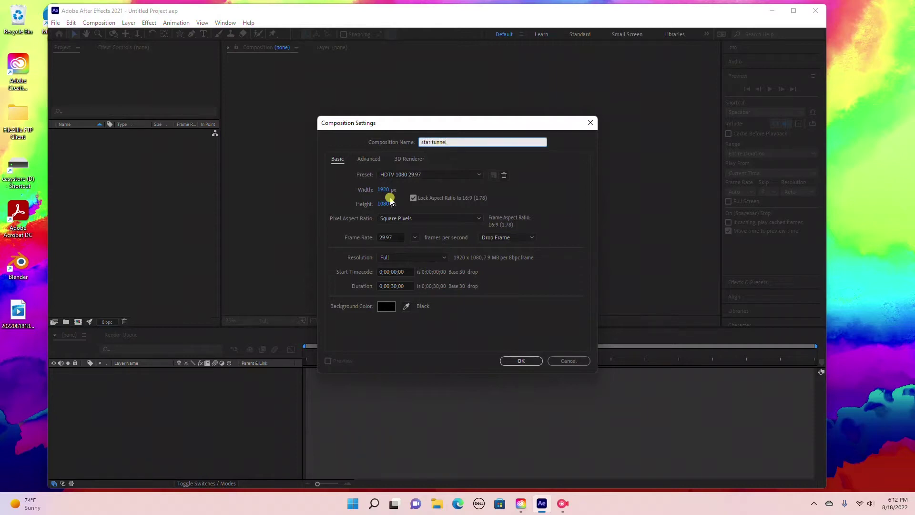
- Create the 'star tunnel' comp at 1920x1080, 29.97 fps, 0;00;30;00 duration, black background
left_click(384, 190)
left_click(384, 205)
left_click(393, 248)
left_click(392, 287)
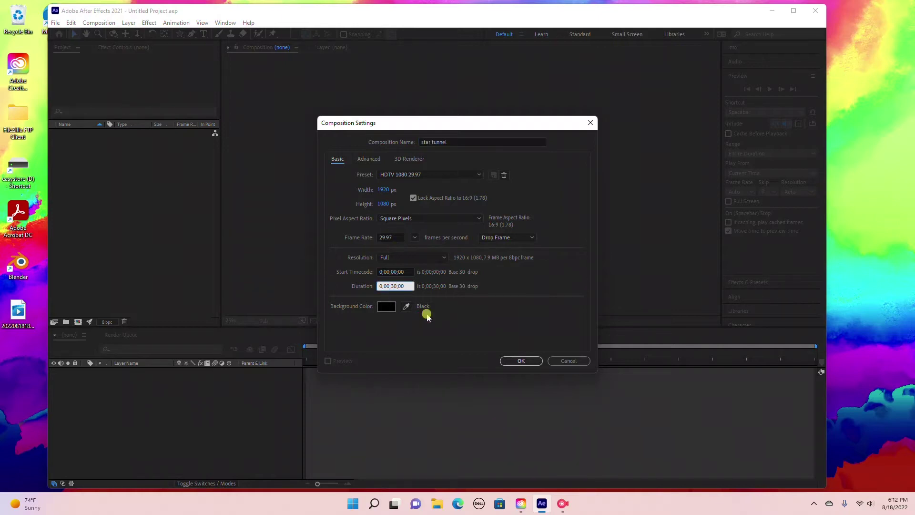
left_click(428, 351)
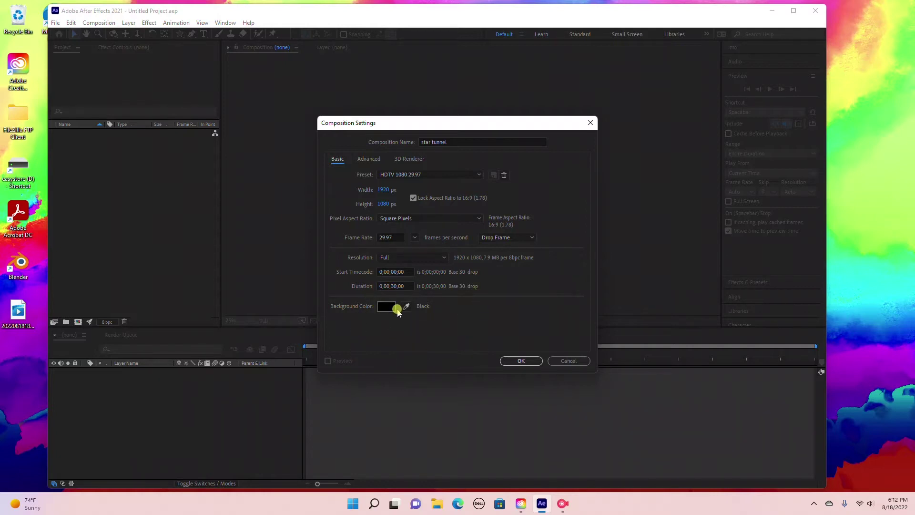
left_click(524, 360)
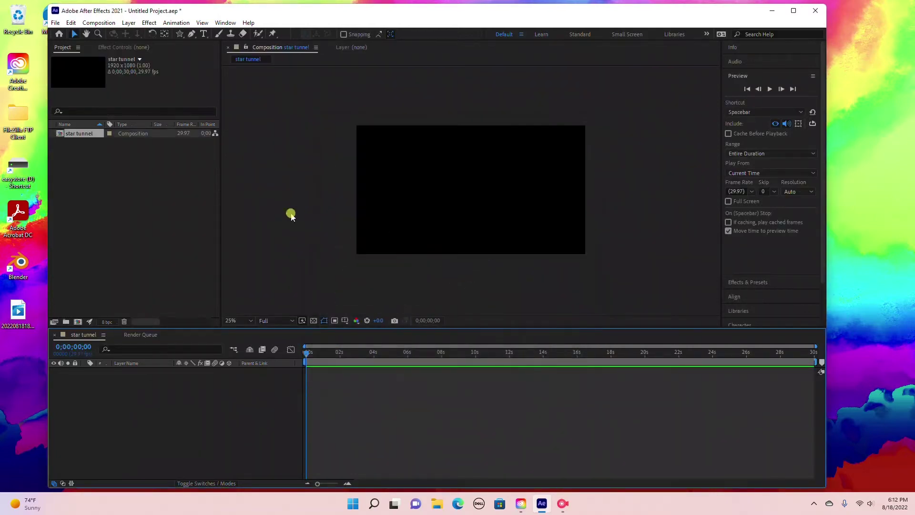
- Add a black, comp-sized 1920x1080 solid layer named 'bg'
left_click(128, 23)
mouse_move(267, 34)
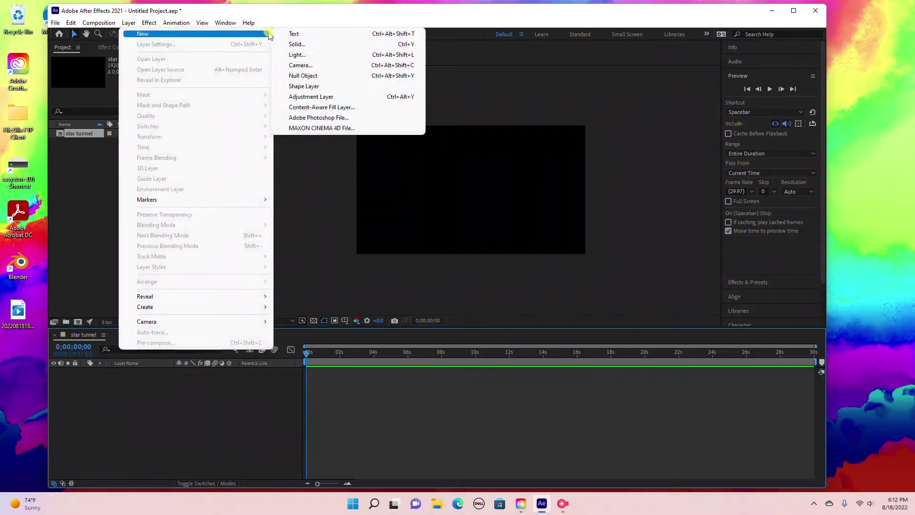
left_click(298, 45)
type("bg")
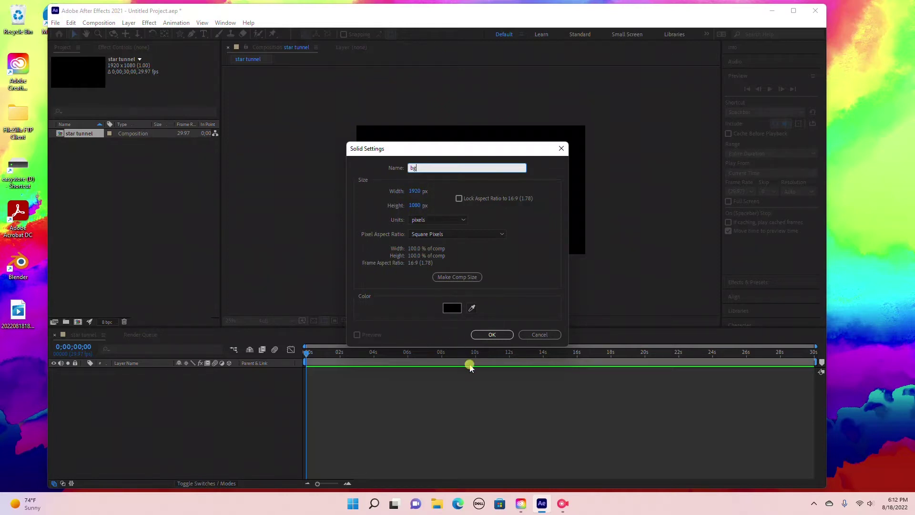
left_click(491, 336)
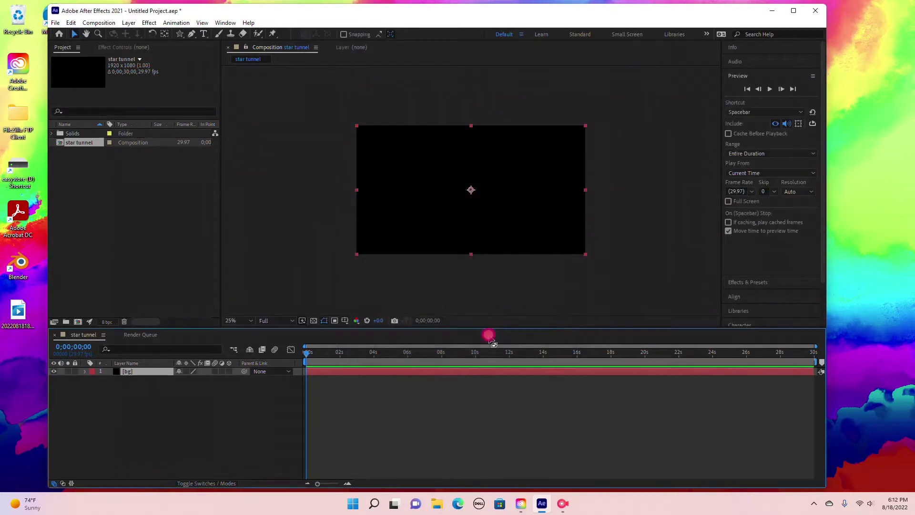
left_click(125, 23)
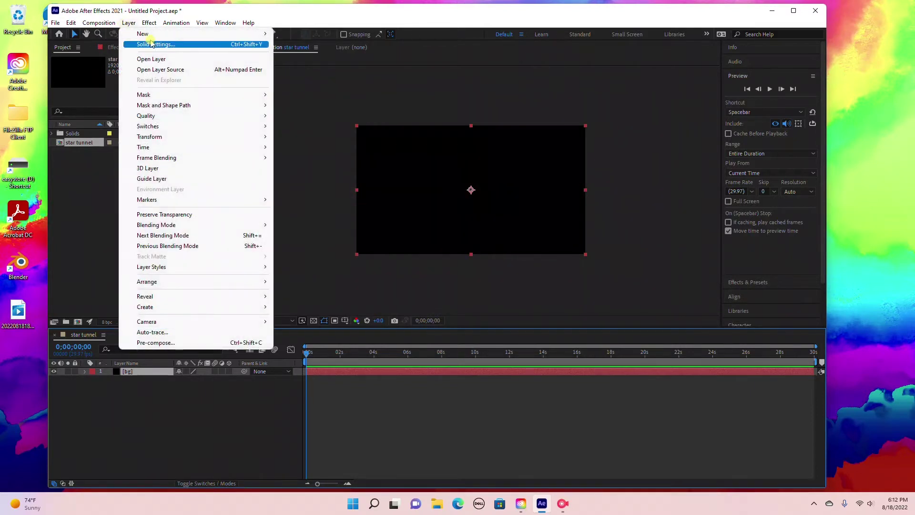
- Add a new shape layer and draw a small star with the Star Tool near the centre
mouse_move(148, 33)
left_click(306, 86)
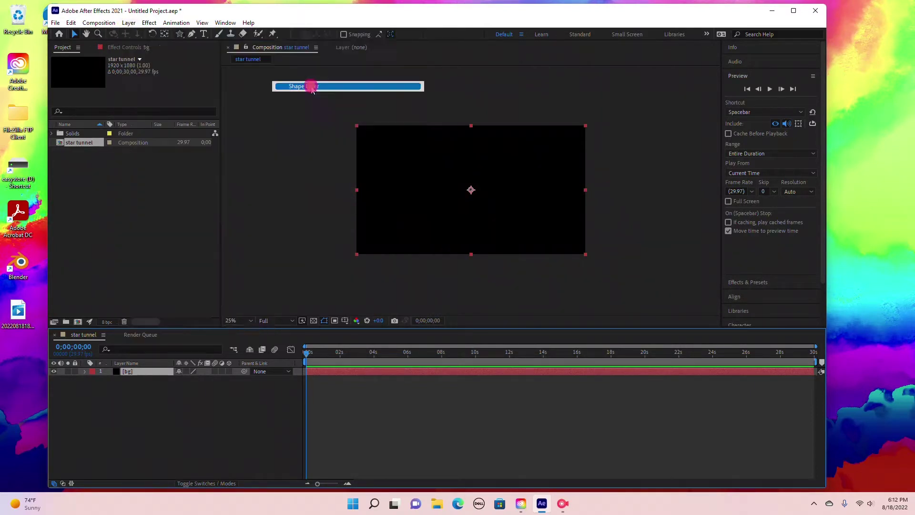
key("q")
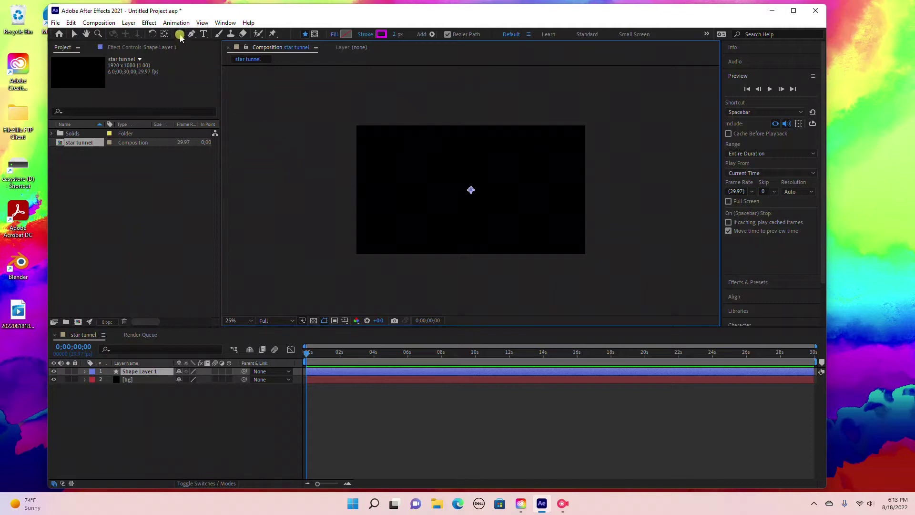
left_click_drag(180, 35, 227, 77)
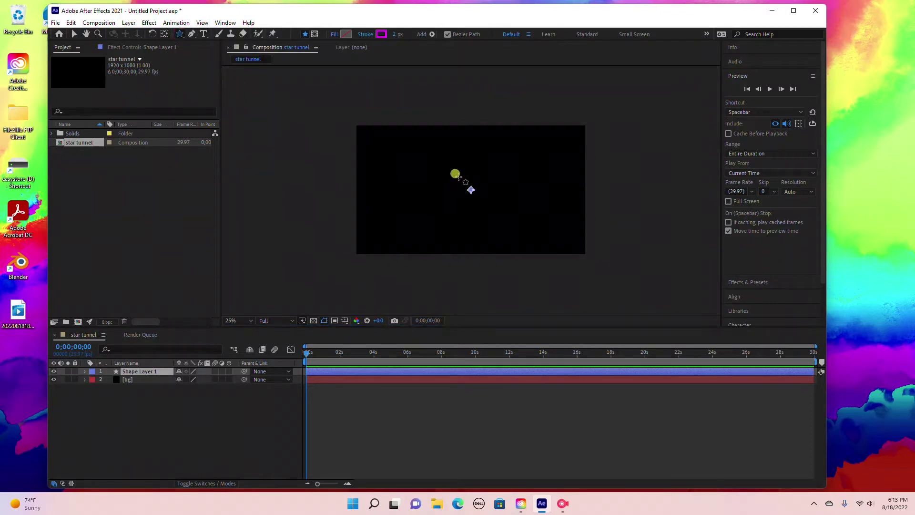
left_click_drag(450, 172, 466, 183)
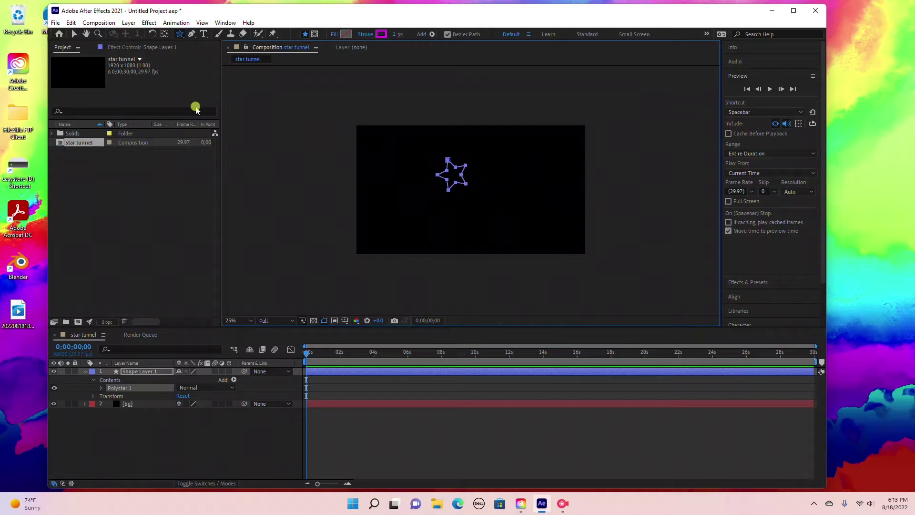
- Move the star down and right so it sits at the composition centre
left_click(73, 35)
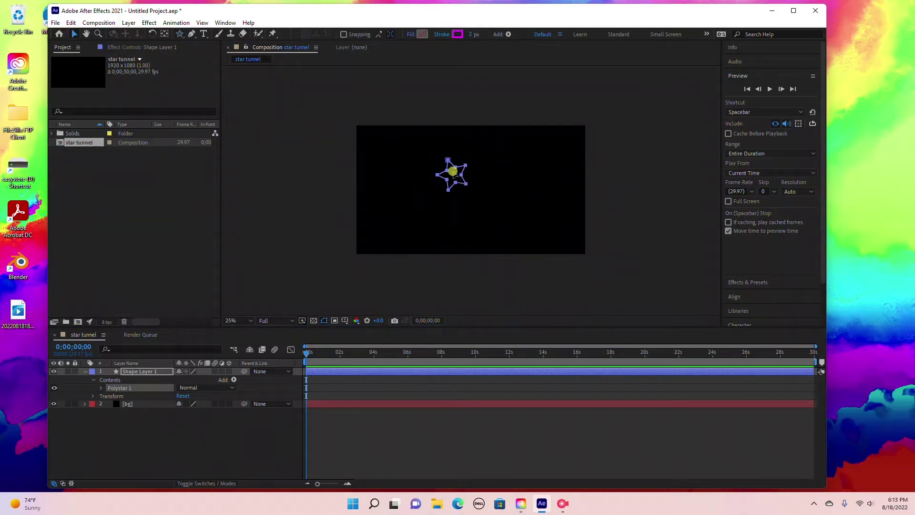
left_click_drag(453, 171, 474, 182)
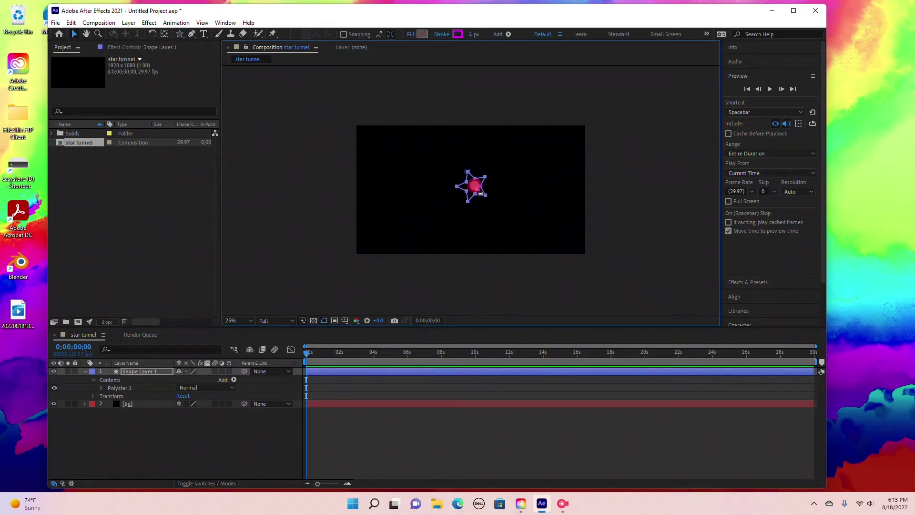
left_click(478, 190)
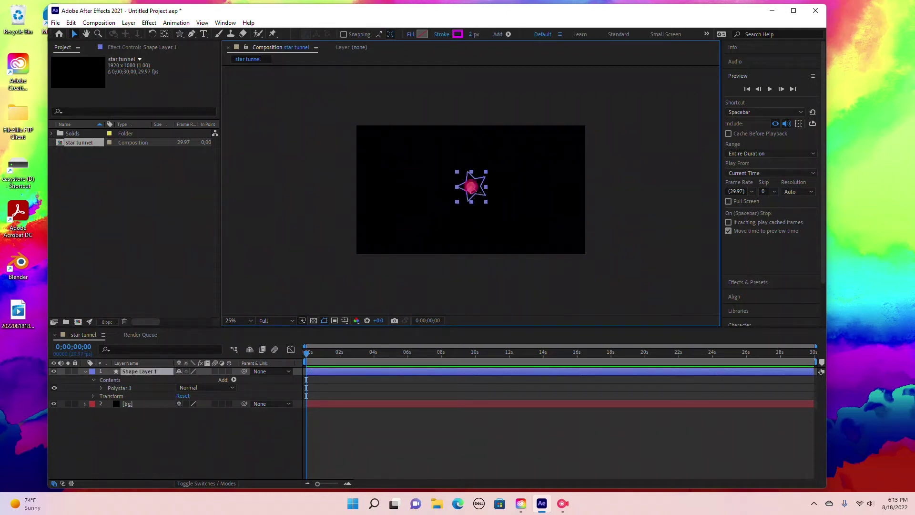
left_click_drag(471, 187, 473, 187)
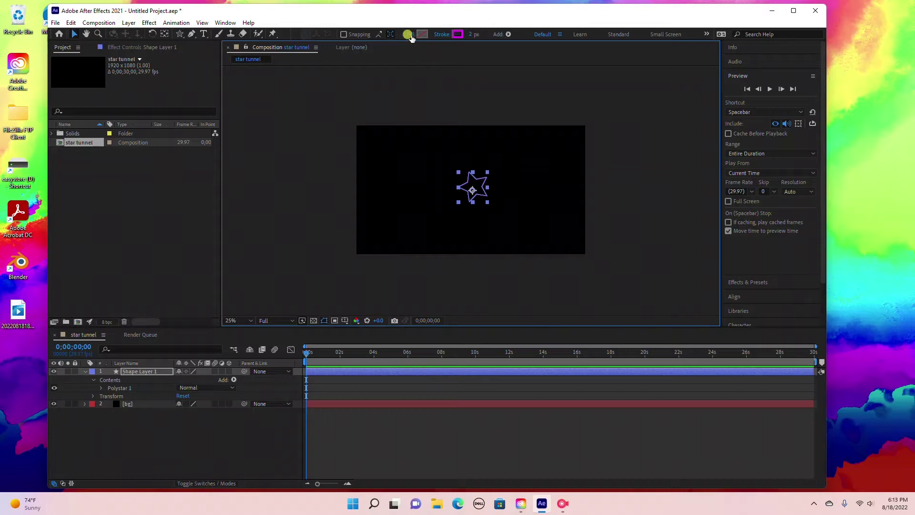
- Set the star's Fill to None
left_click(410, 36)
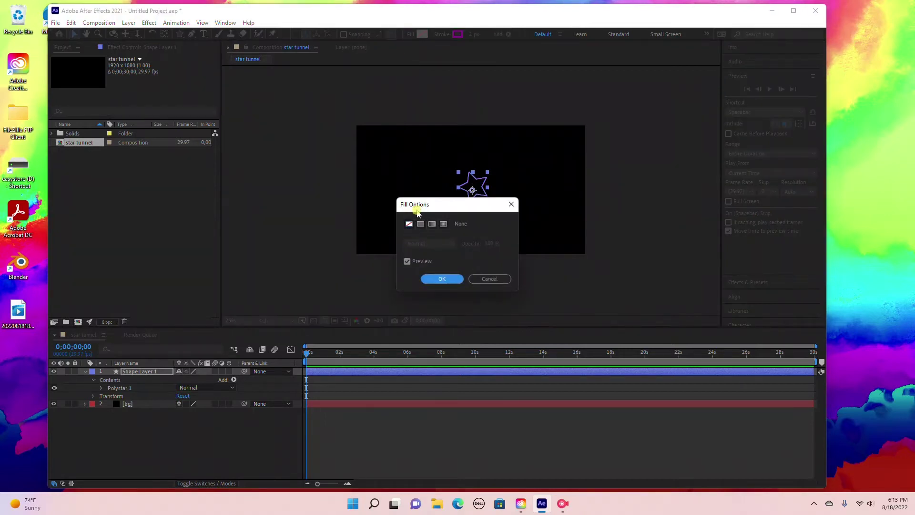
left_click(411, 225)
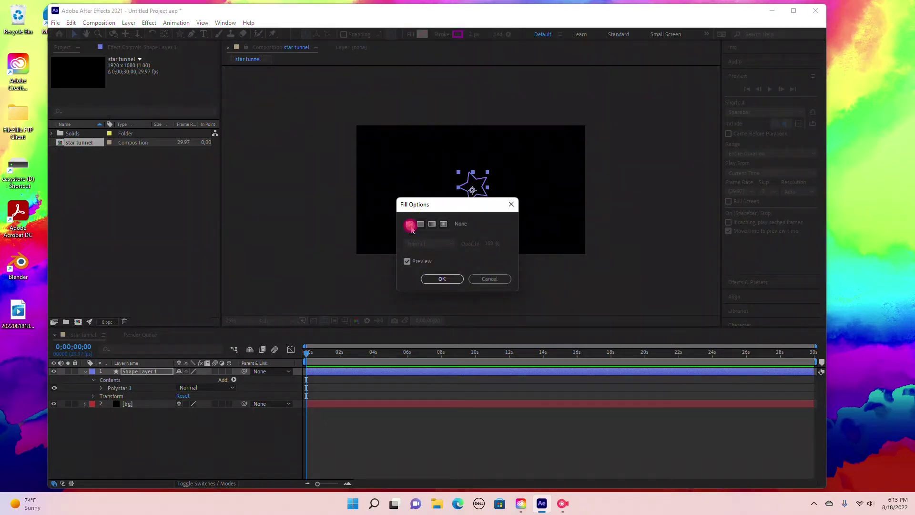
left_click(433, 278)
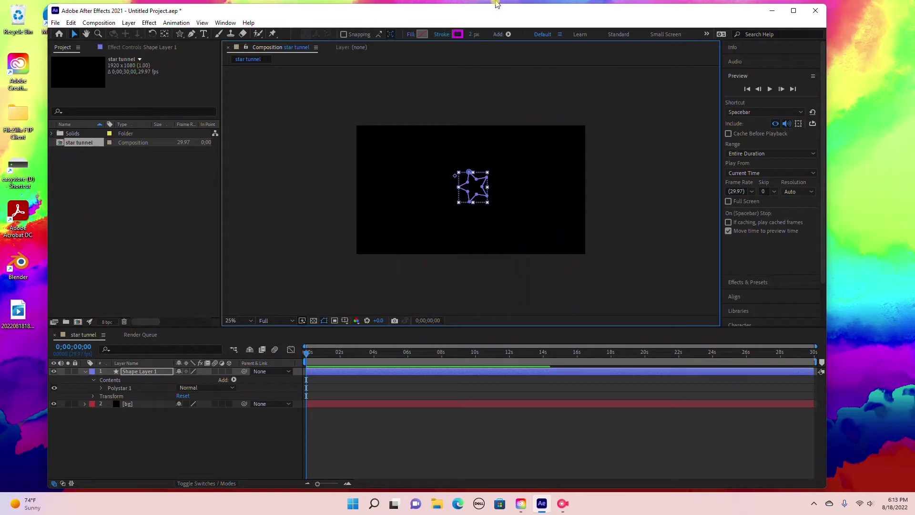
- Give the star a magenta EE04F7 stroke at 2 px width
left_click(453, 38)
left_click_drag(448, 189, 465, 190)
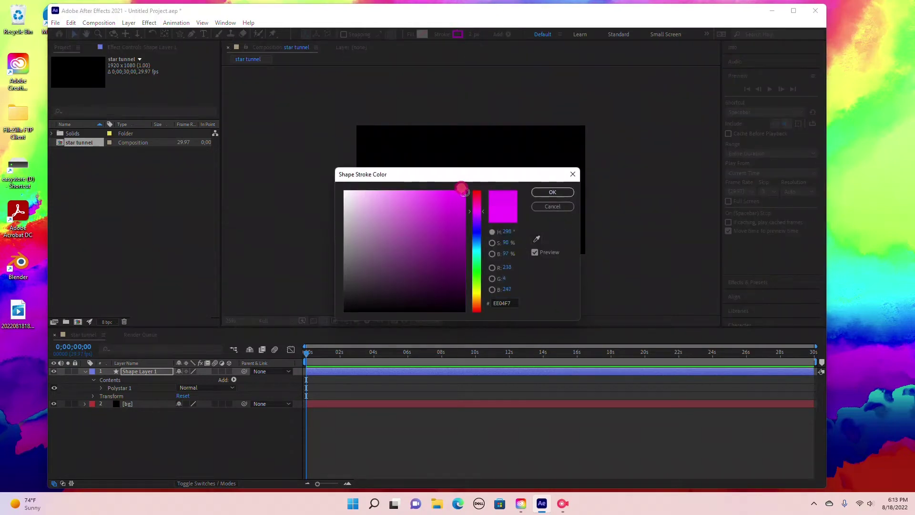
left_click(550, 193)
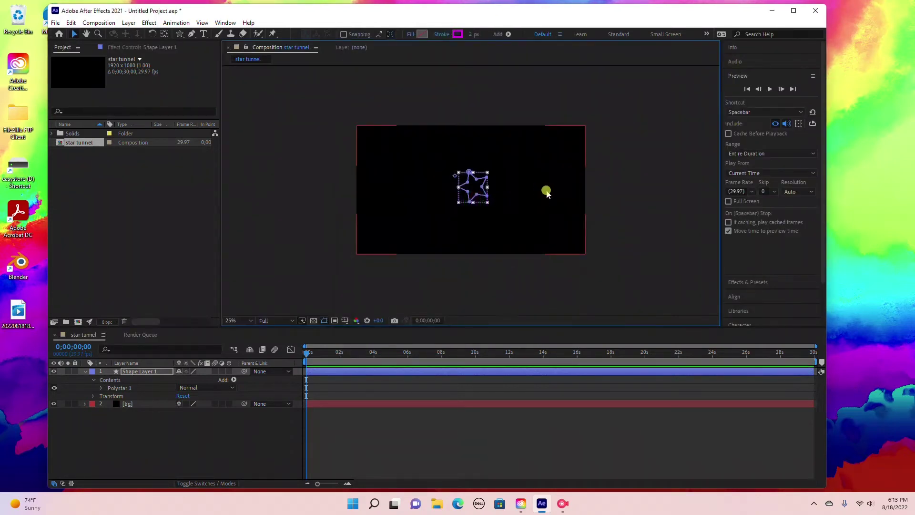
left_click(473, 34)
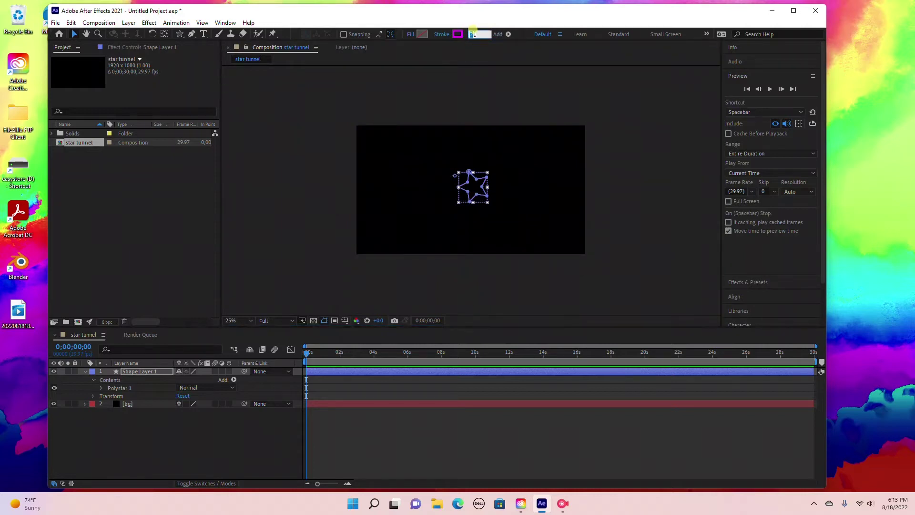
key("Return")
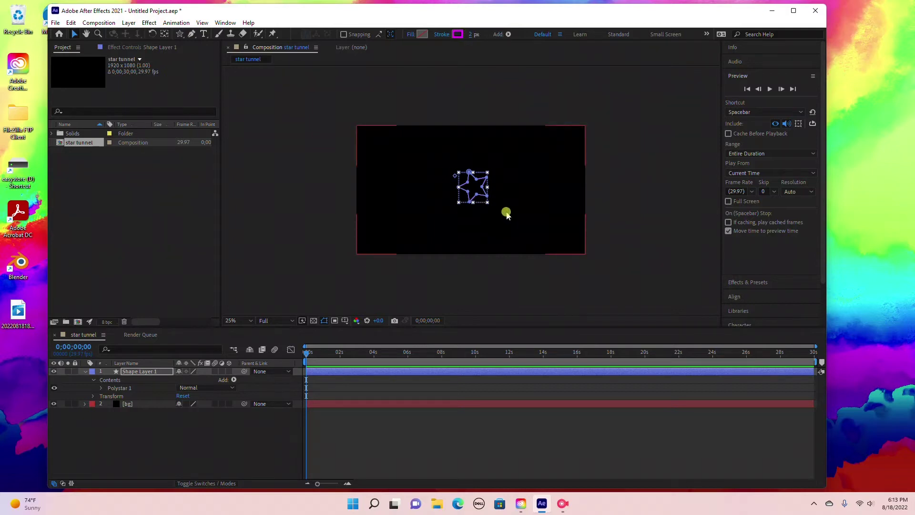
- Collapse Shape Layer 1 and turn on its 3D Layer switch, giving Position 972, 544, 0
left_click(216, 439)
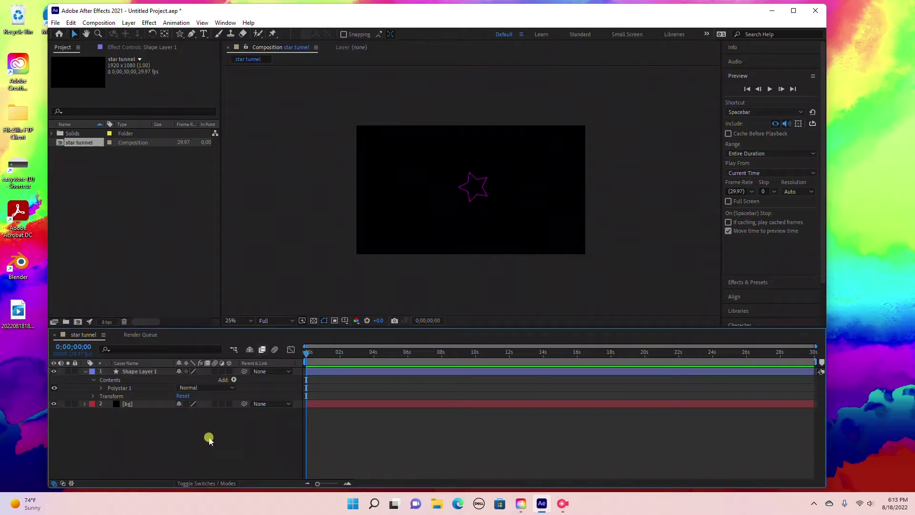
left_click(85, 372)
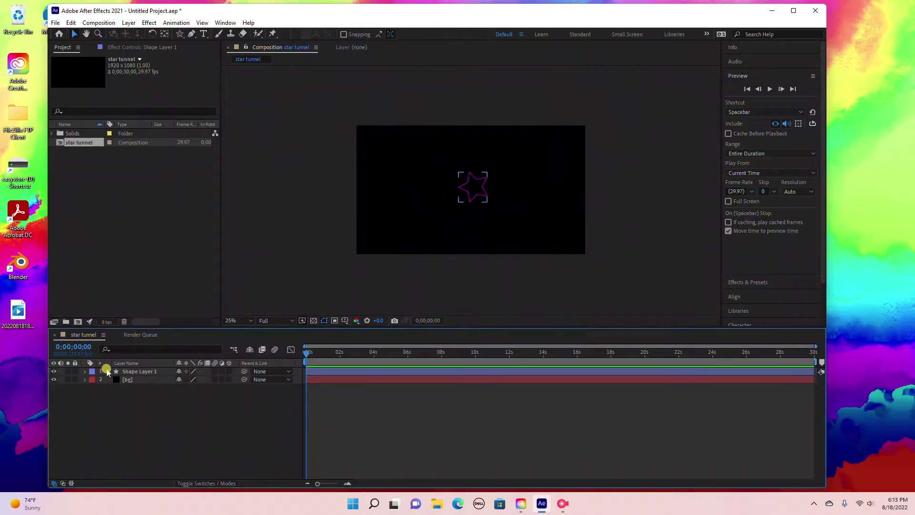
left_click(139, 374)
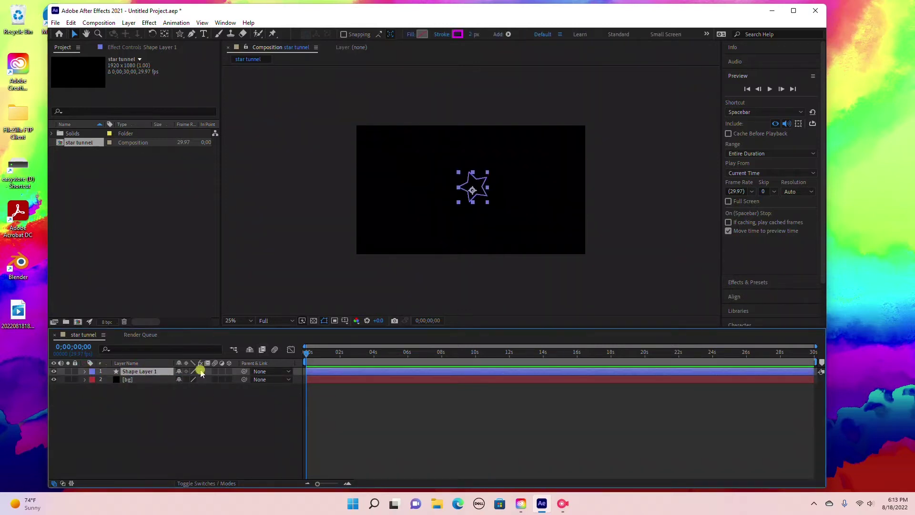
left_click(228, 373)
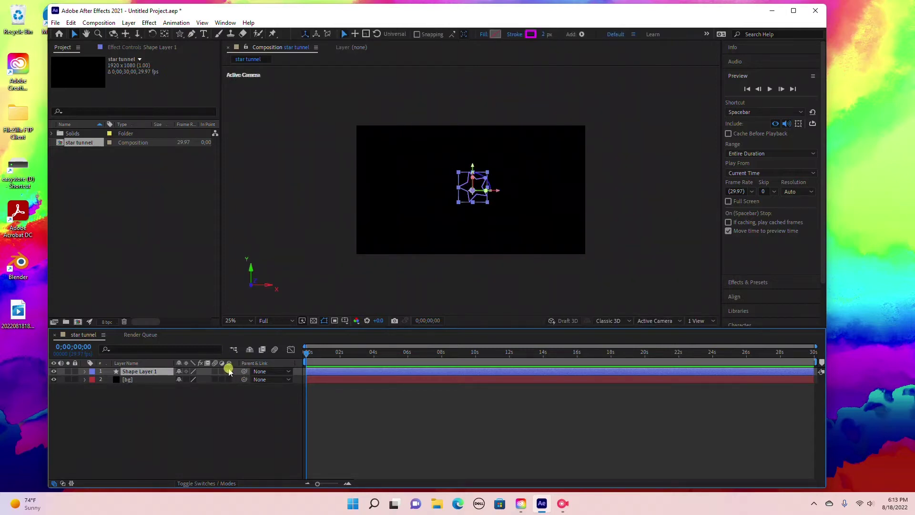
left_click(202, 484)
left_click(203, 483)
left_click(203, 483)
left_click(203, 483)
left_click(228, 377)
left_click(153, 371)
- Keyframe the star's Position at 0 s and around 5 s, pushing Z to -2602
key("p")
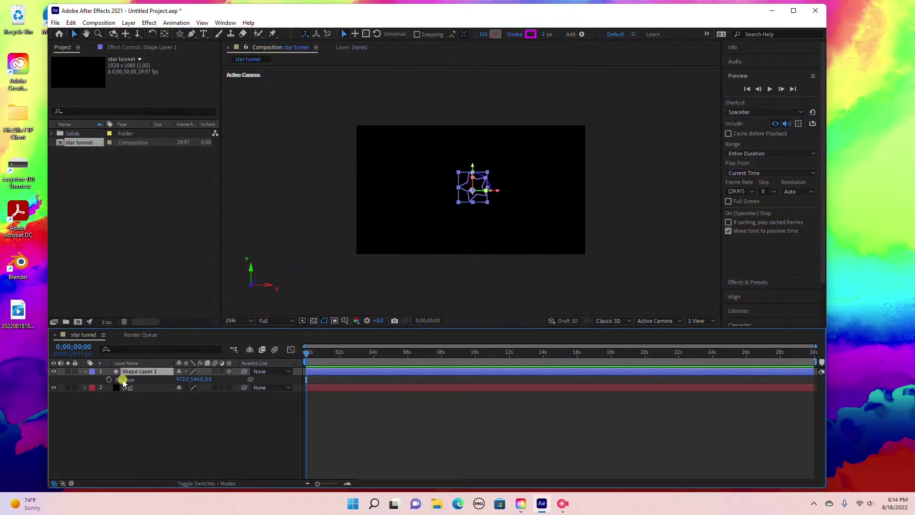
left_click(107, 380)
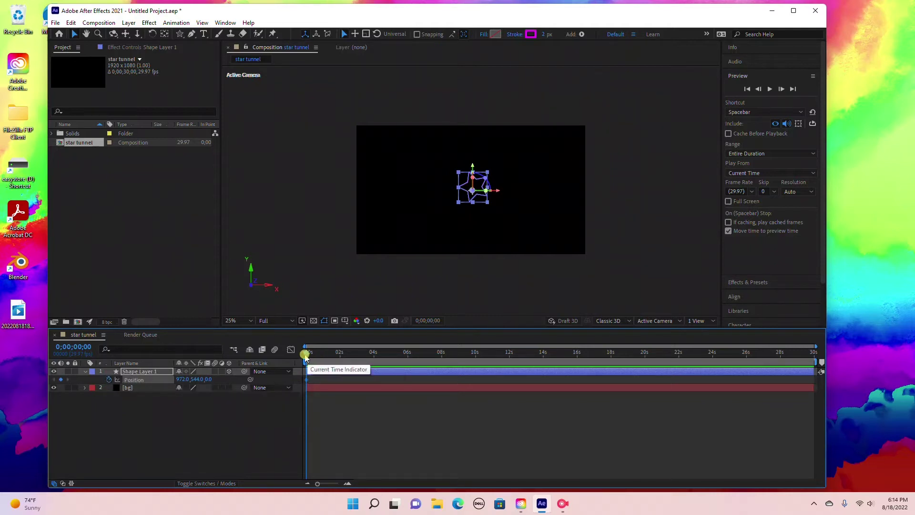
left_click_drag(305, 353, 392, 361)
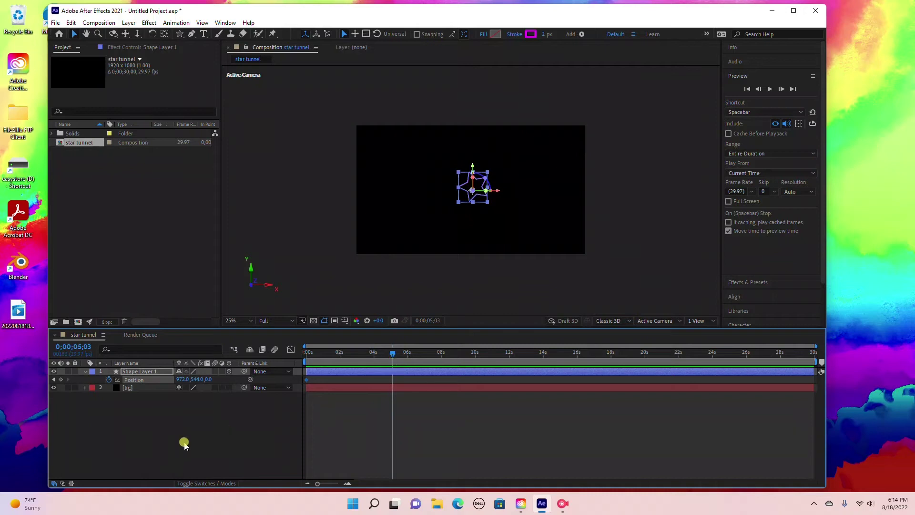
left_click_drag(205, 378, 127, 377)
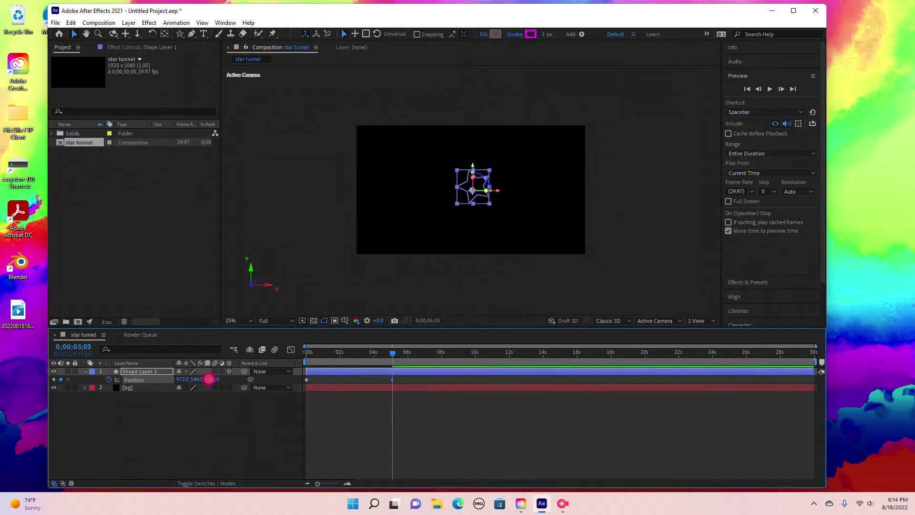
mouse_move(206, 376)
left_mouse_down()
mouse_move(4, 380)
mouse_move(269, 381)
mouse_move(81, 374)
mouse_move(181, 384)
mouse_move(128, 382)
mouse_move(219, 377)
mouse_move(143, 378)
mouse_move(207, 392)
mouse_move(211, 376)
mouse_move(219, 379)
left_mouse_up()
left_click_drag(393, 354, 277, 355)
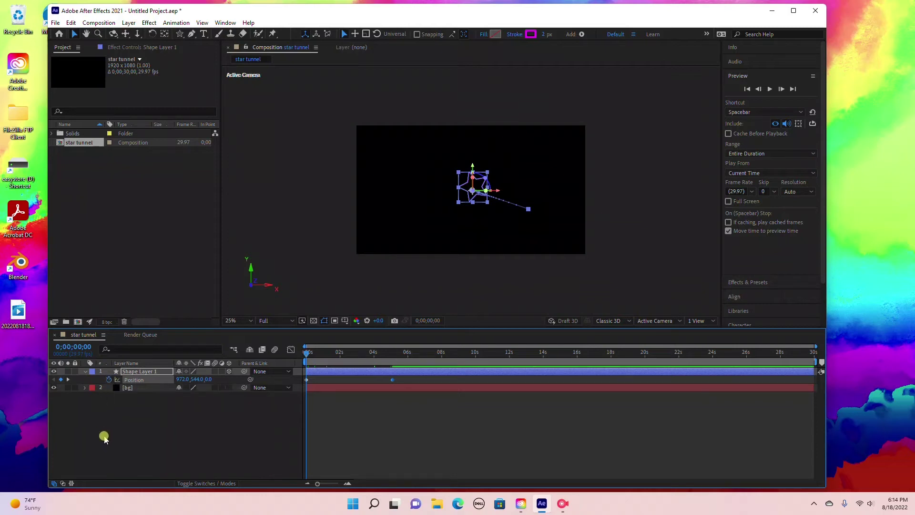
left_click(109, 380, "alt")
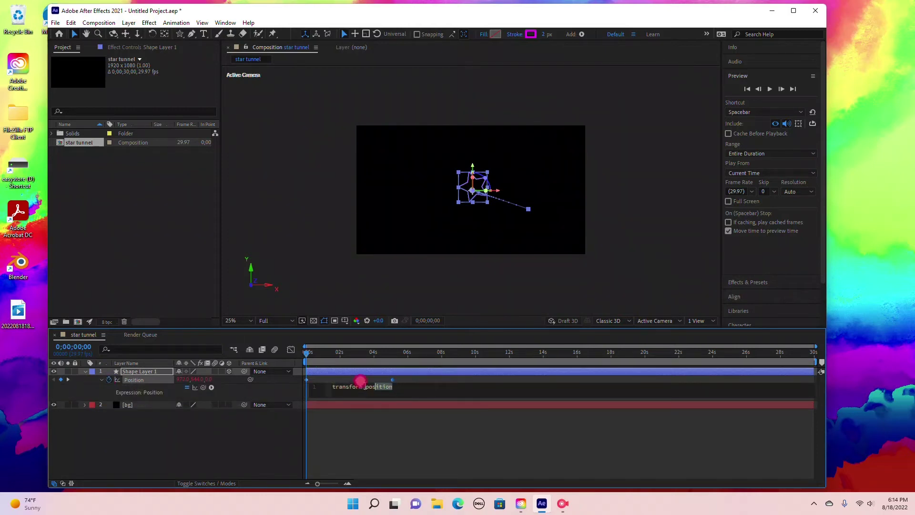
- Enter loopOut() as the star's Position expression and apply it
type("lo")
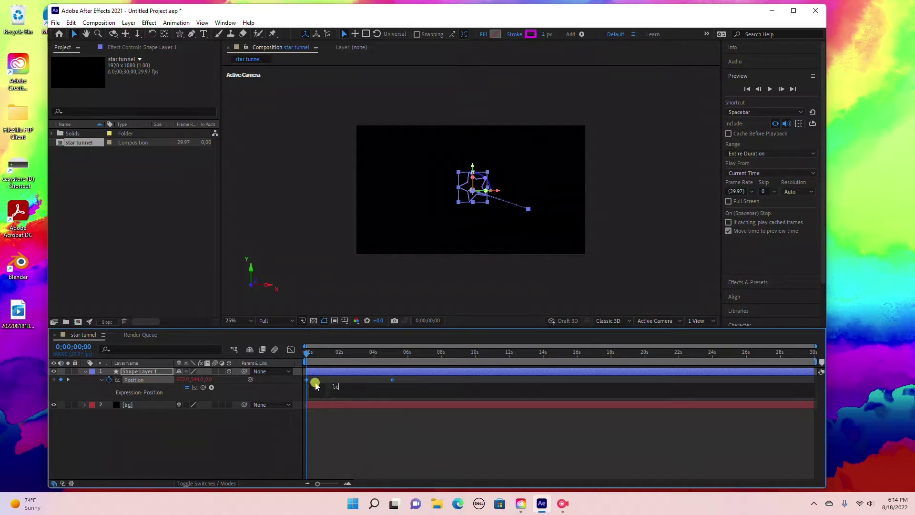
type("opO")
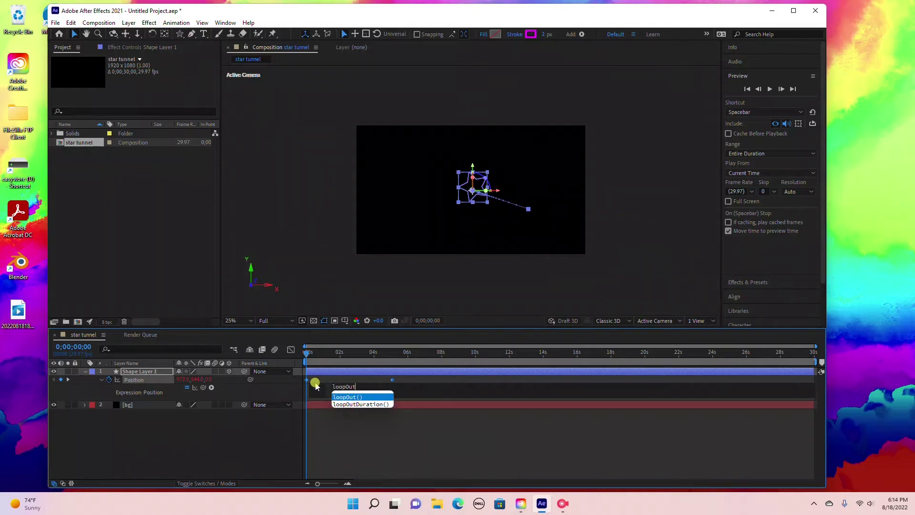
type("ut")
key("Return")
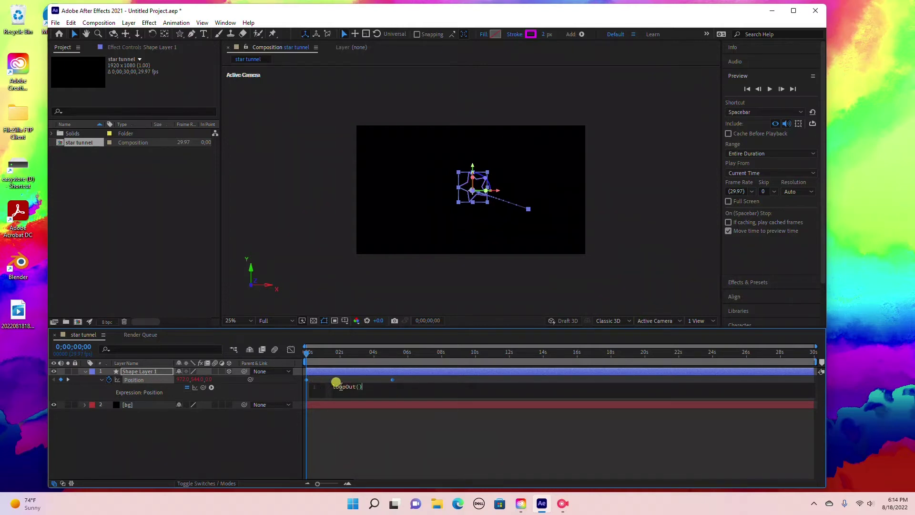
left_click(341, 388)
left_click(214, 440)
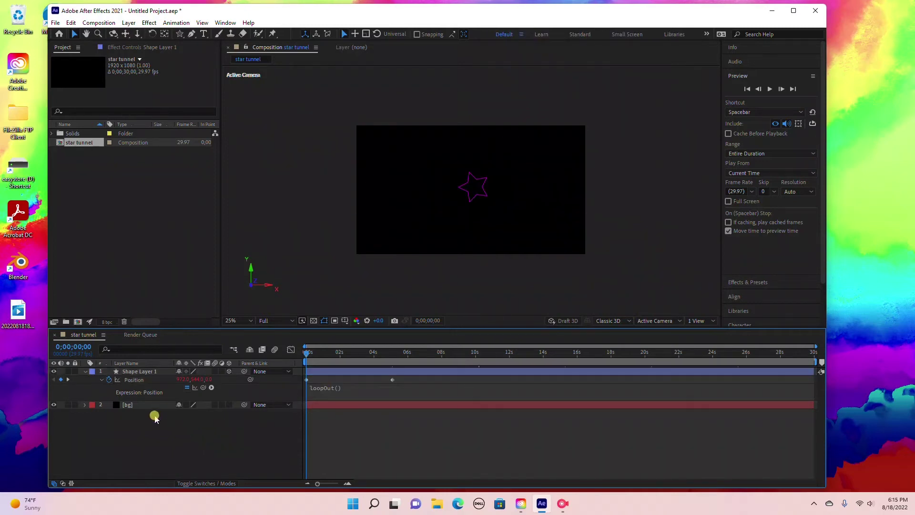
- Collapse Shape Layer 1 and scrub around 5 seconds to check the repeating depth motion
left_click(90, 372)
left_click(84, 371)
left_click(305, 356)
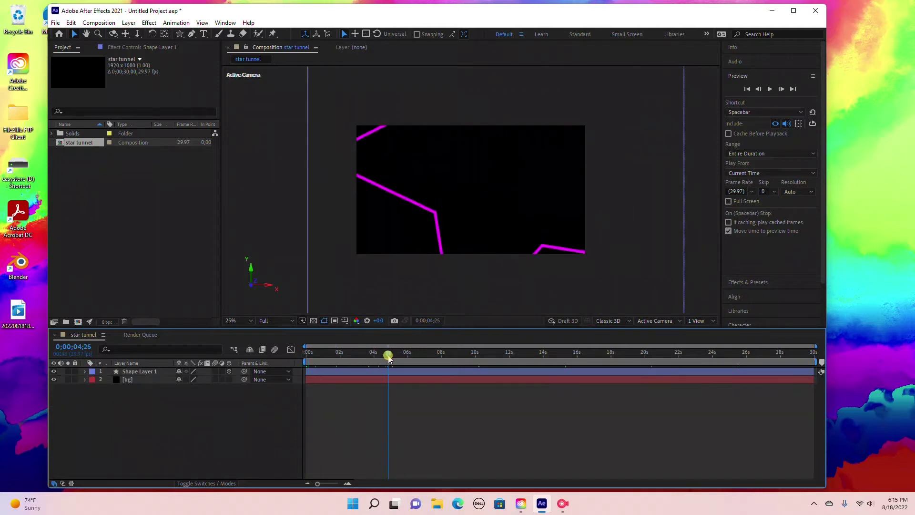
left_click_drag(388, 358, 266, 364)
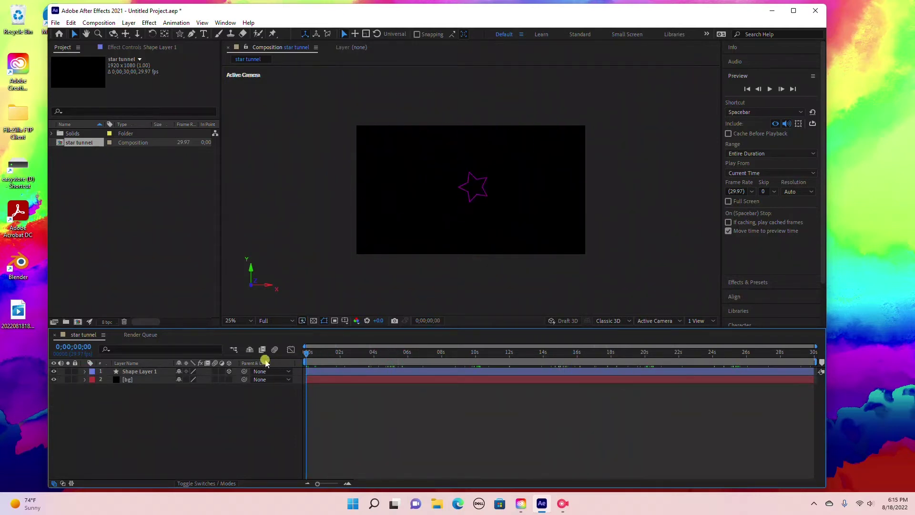
- Reselect Shape Layer 1 and open the Effect menu's categories
left_click(129, 372)
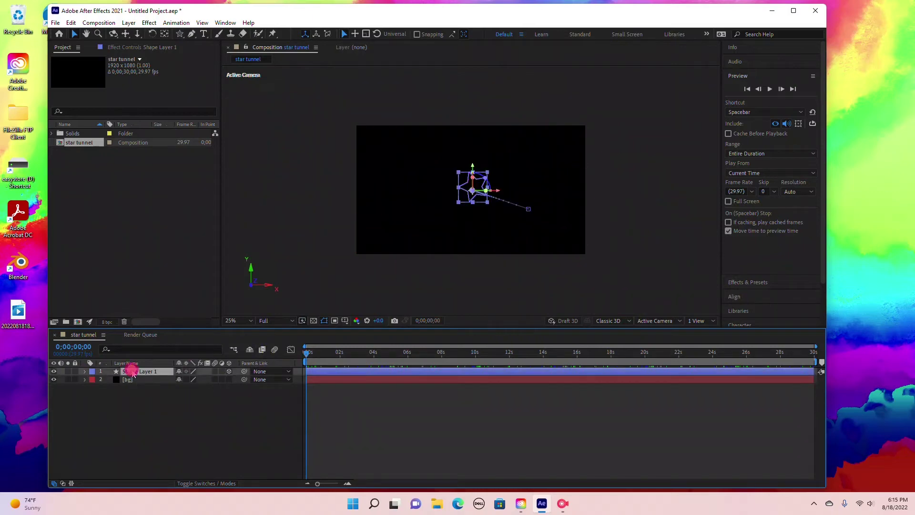
left_click(129, 23)
mouse_move(142, 24)
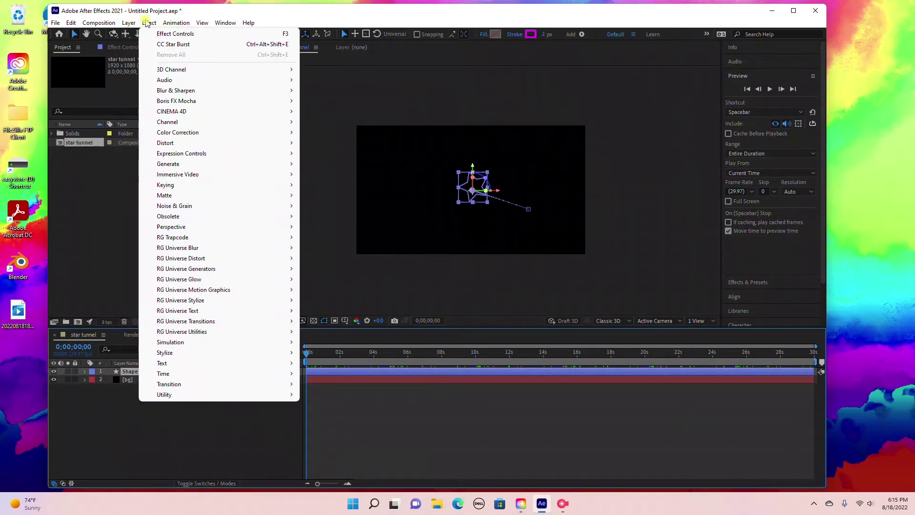
- Apply Echo to the star layer with 10 echoes and scrub to preview the tunnel
mouse_move(220, 373)
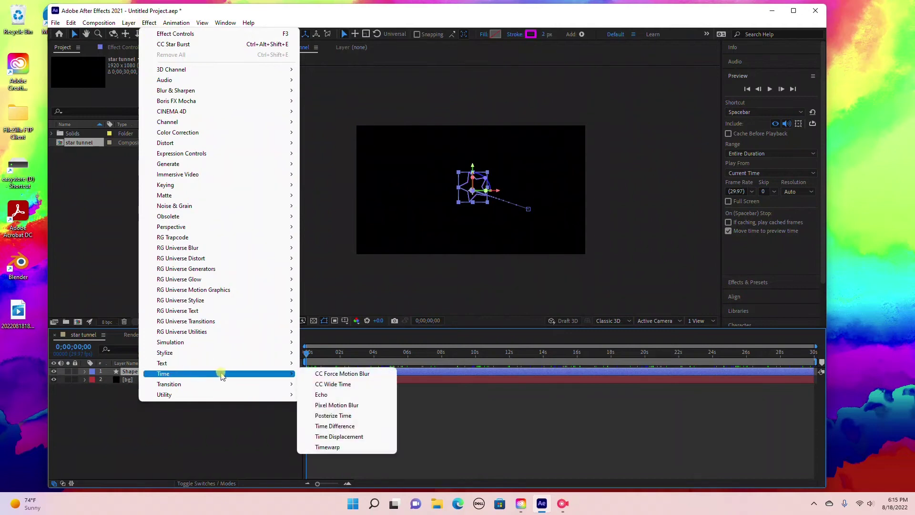
left_click(322, 395)
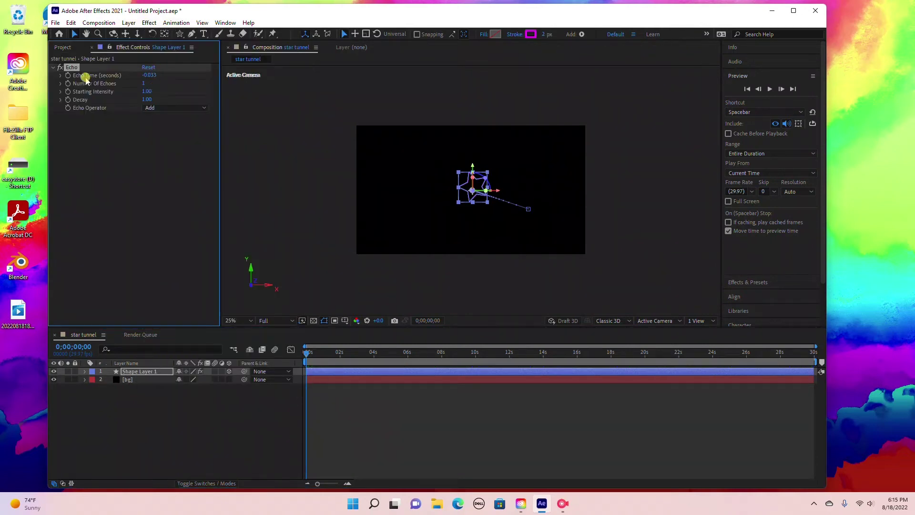
left_click(148, 75)
left_click(143, 84)
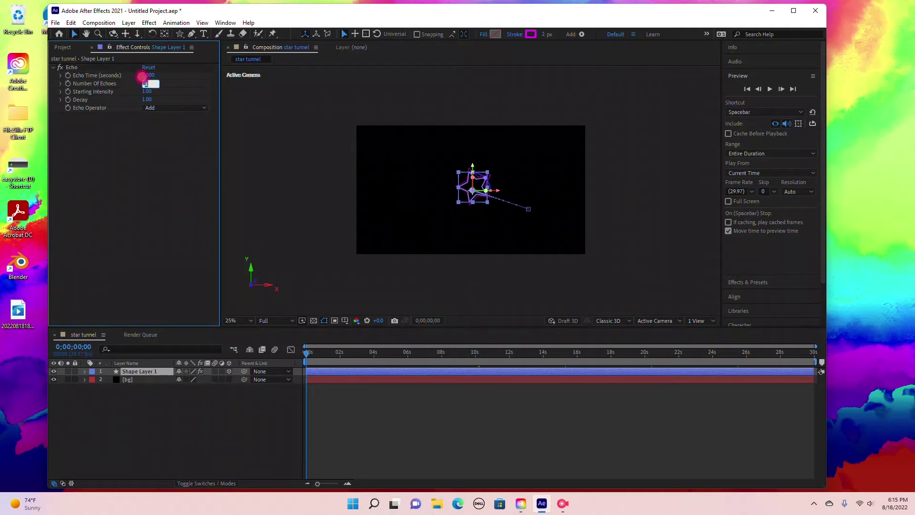
key("Return")
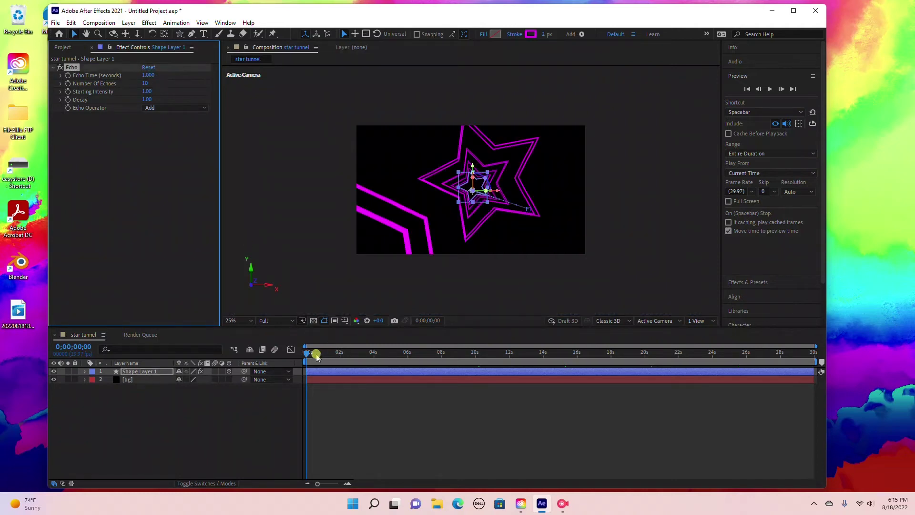
left_click_drag(317, 357, 486, 376)
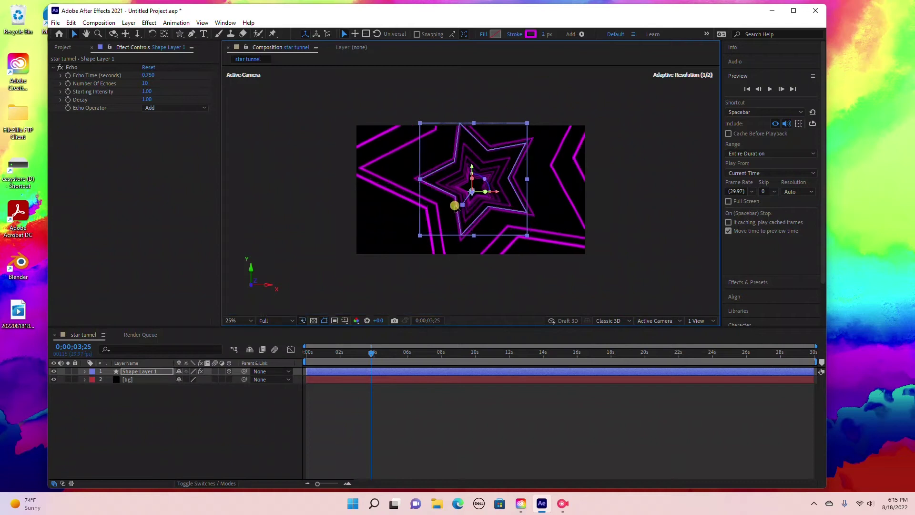
left_click_drag(455, 206, 410, 249)
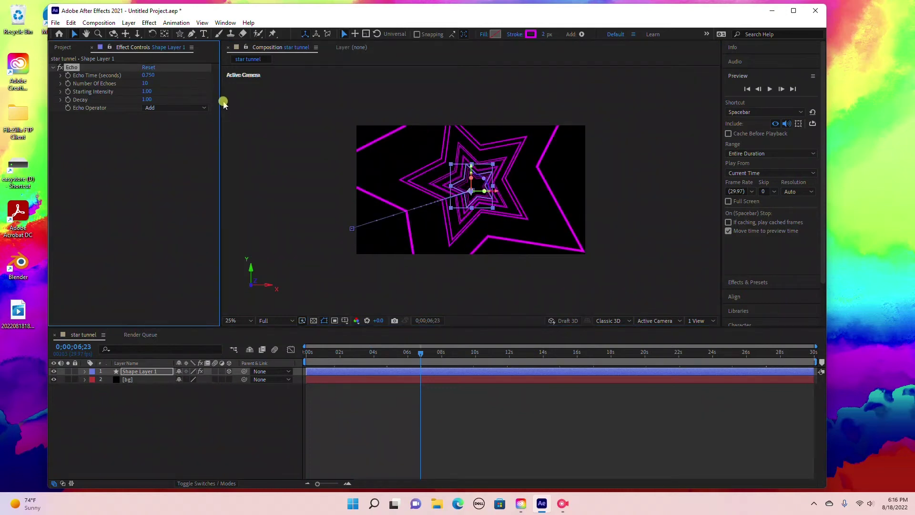
- Set the Echo Time to 0.5 seconds and preview the tunnel further along the timeline
left_click(148, 75)
left_click(150, 75)
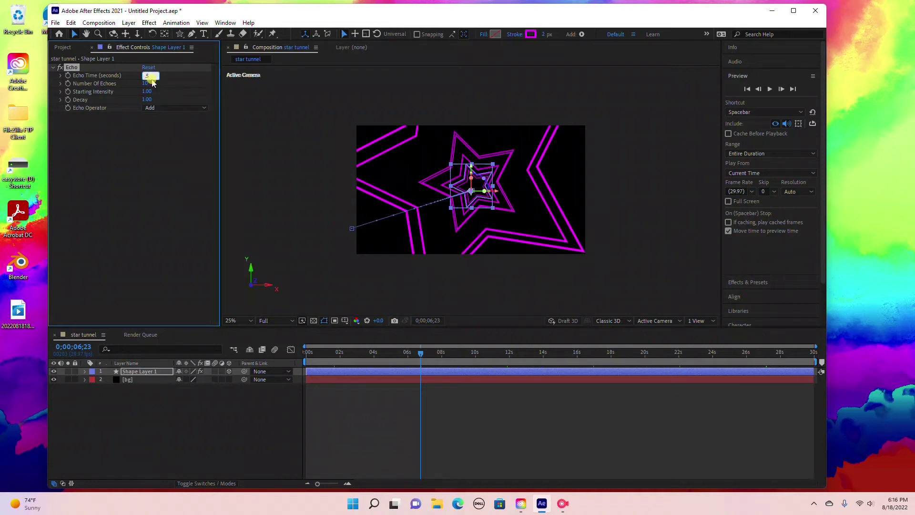
key("Return")
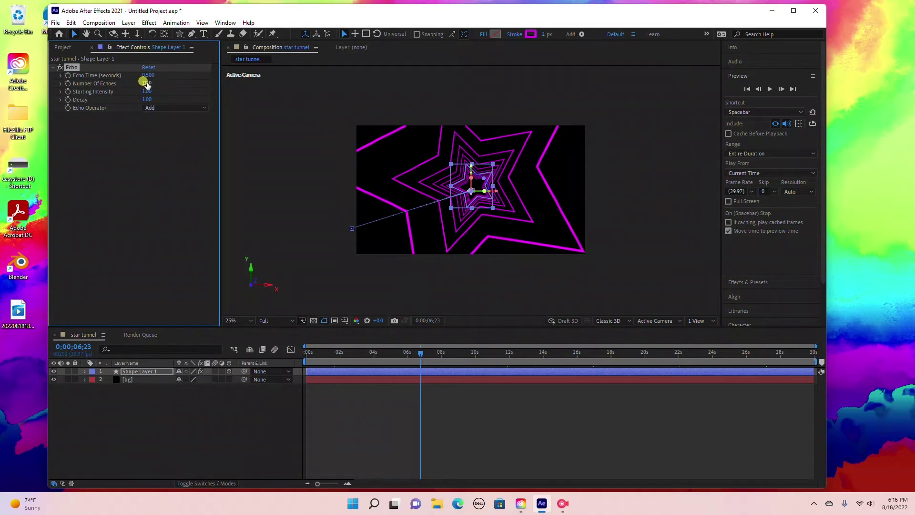
left_click_drag(420, 353, 329, 353)
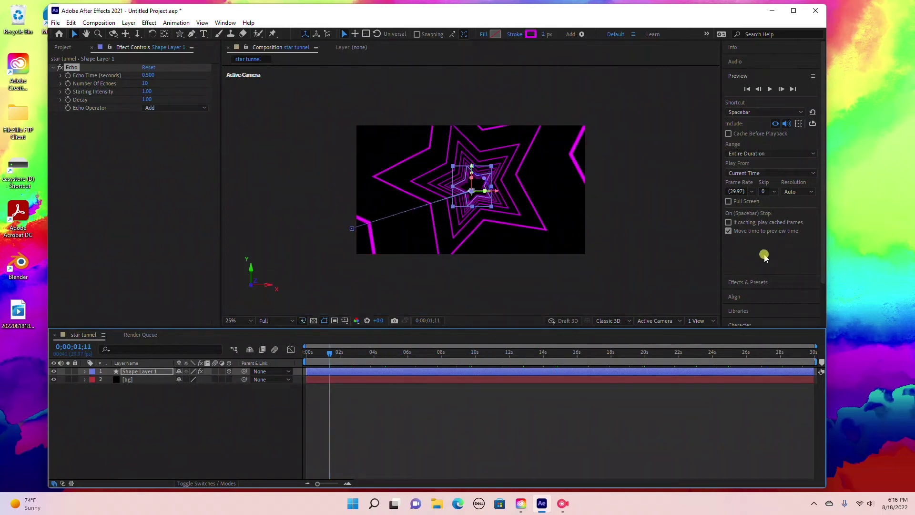
left_click(758, 282)
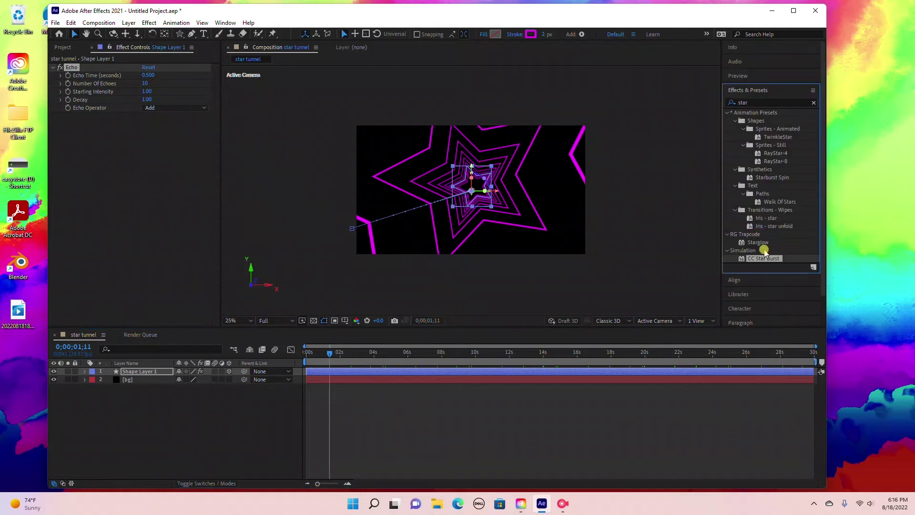
- Apply Colorama to the star layer and rotate its Input Phase to recolour the star
left_click(803, 102)
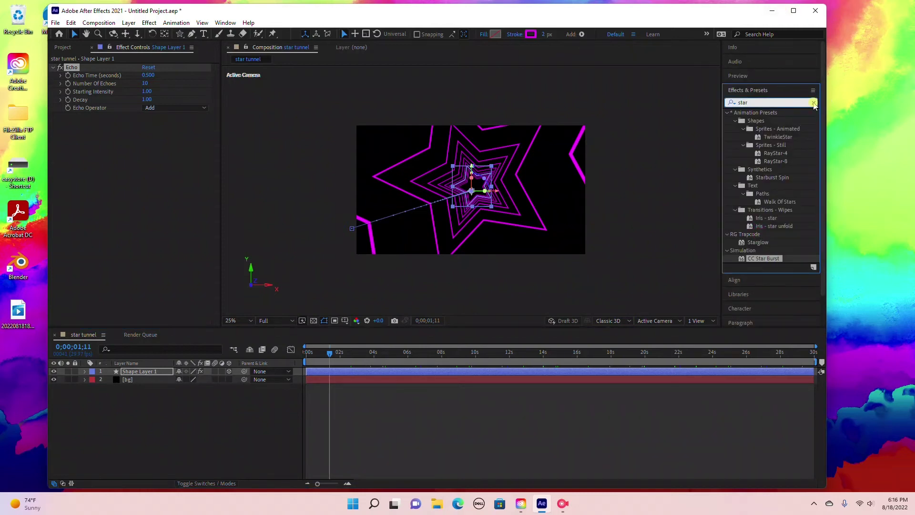
key("BackSpace")
type("color")
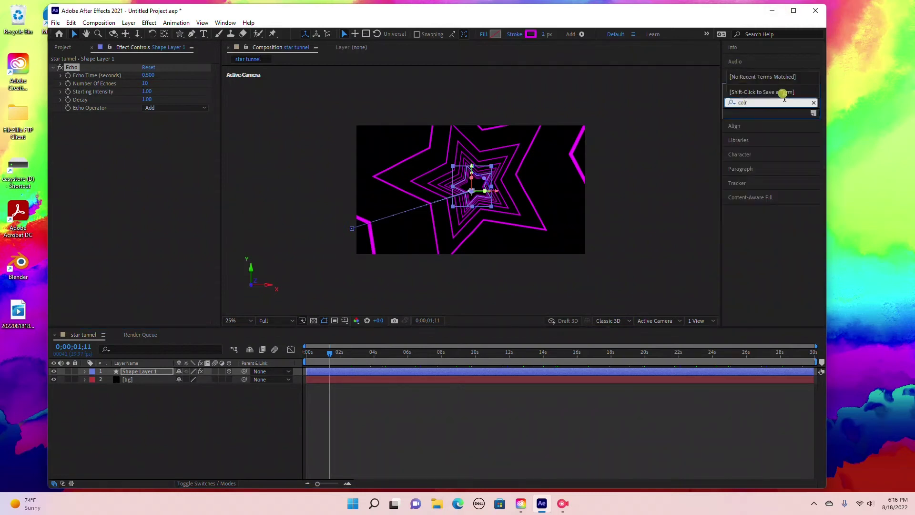
type("a")
key("BackSpace")
key("BackSpace")
type("oram")
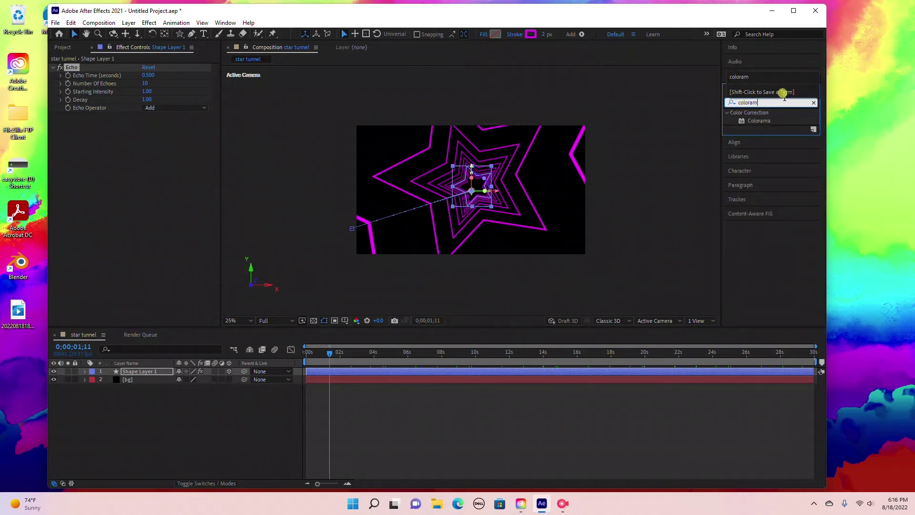
left_click_drag(761, 134, 157, 372)
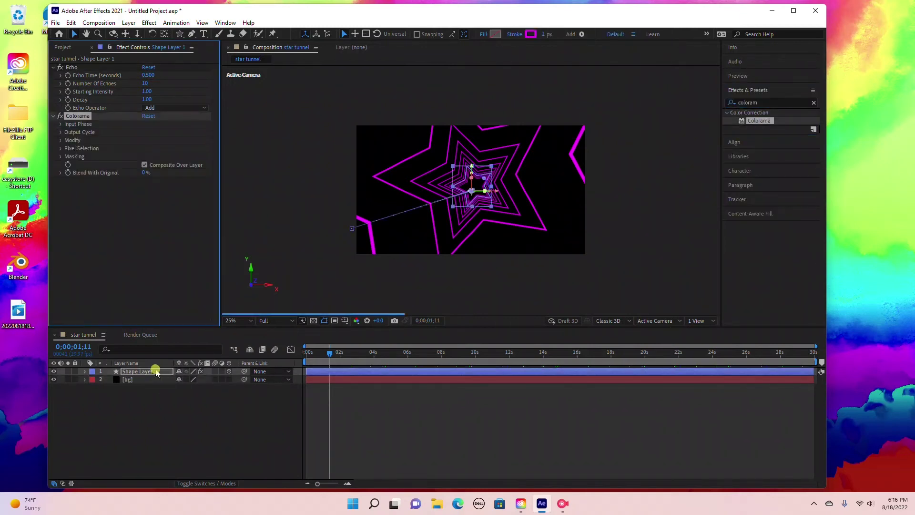
left_click(58, 125)
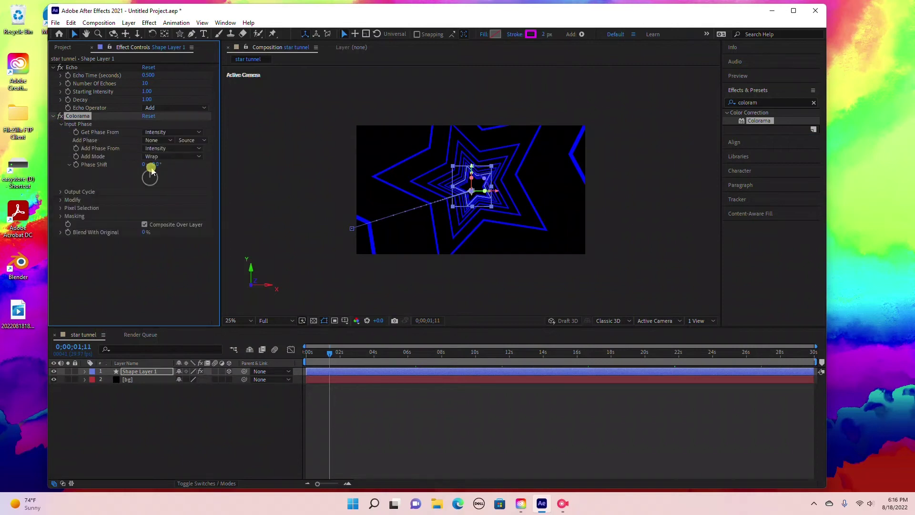
left_click_drag(155, 177, 160, 189)
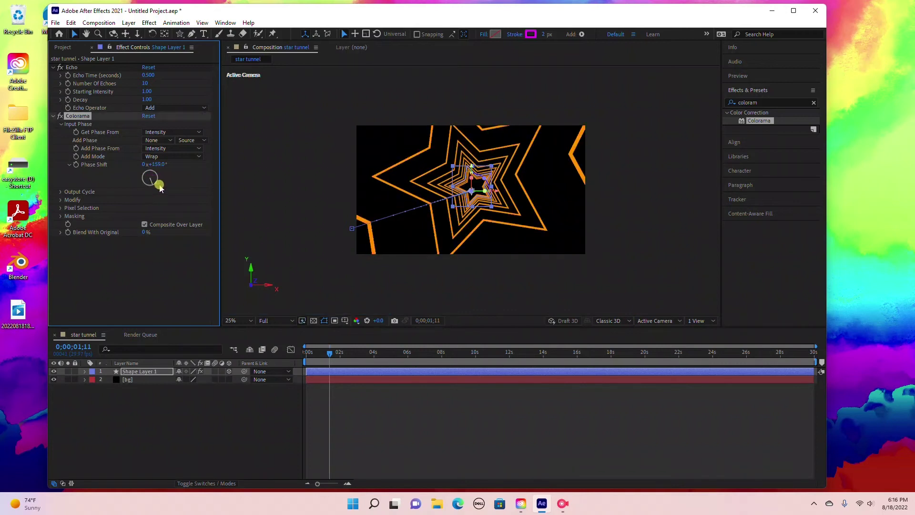
left_click(54, 117)
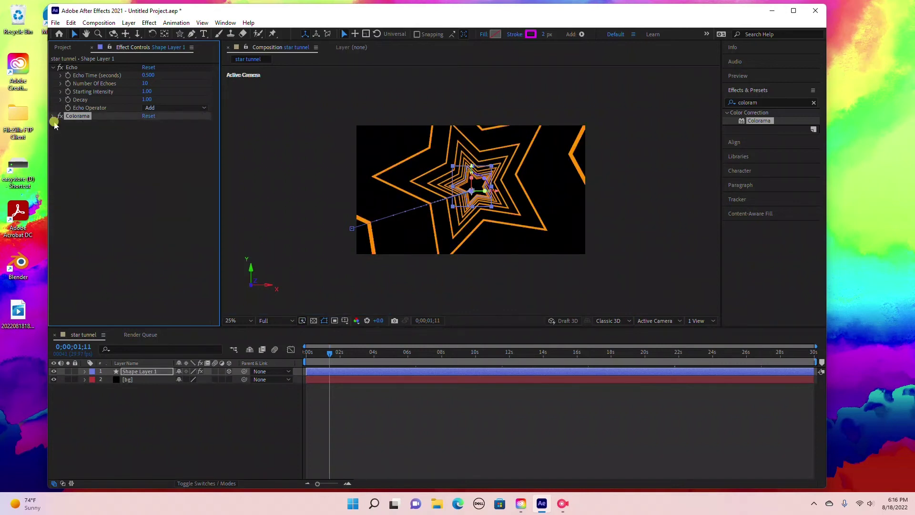
- Add Glow to Shape Layer 1 with radius 50, Composite Original Behind and intensity 10
left_click(812, 103)
type("glo")
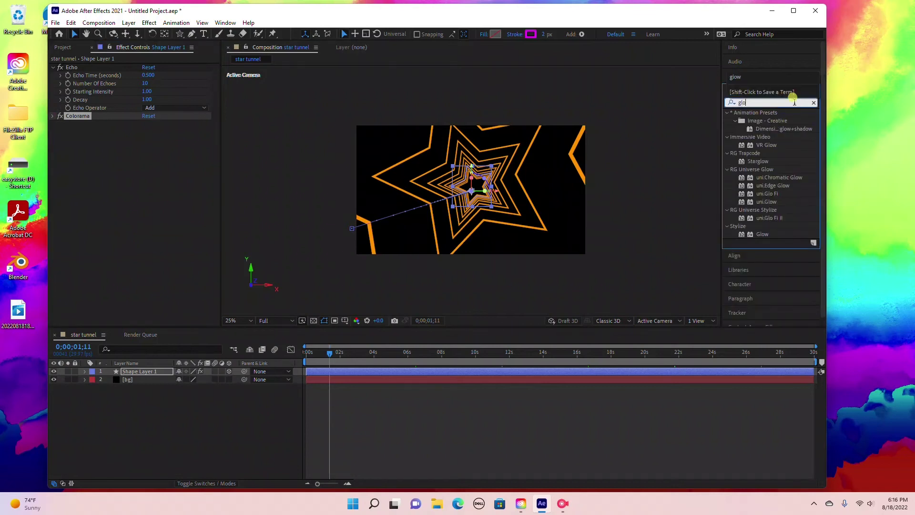
left_click_drag(760, 237, 136, 375)
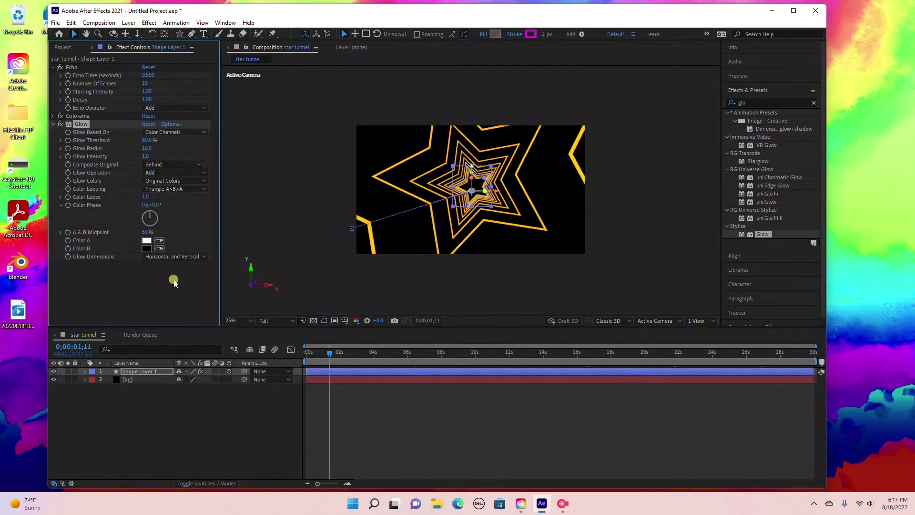
left_click(147, 148)
type("50")
key("Return")
left_click(146, 163)
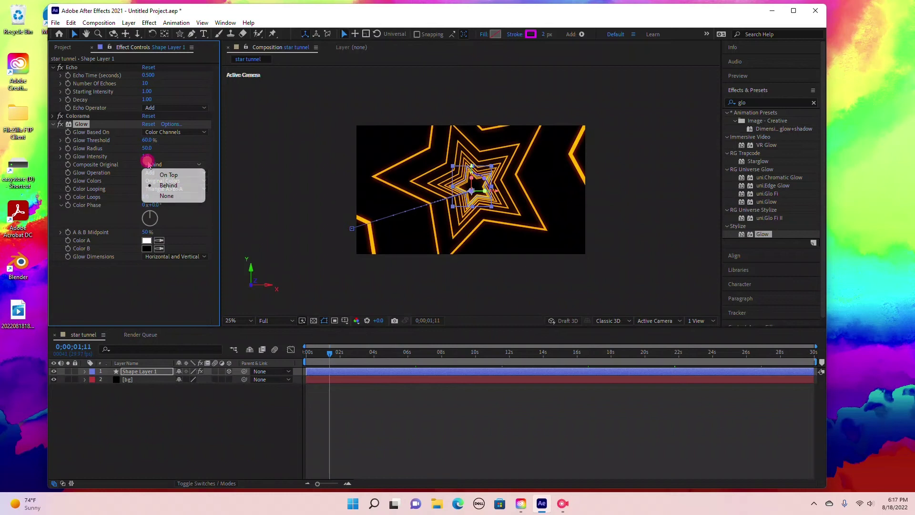
left_click(145, 155)
type("10")
key("Return")
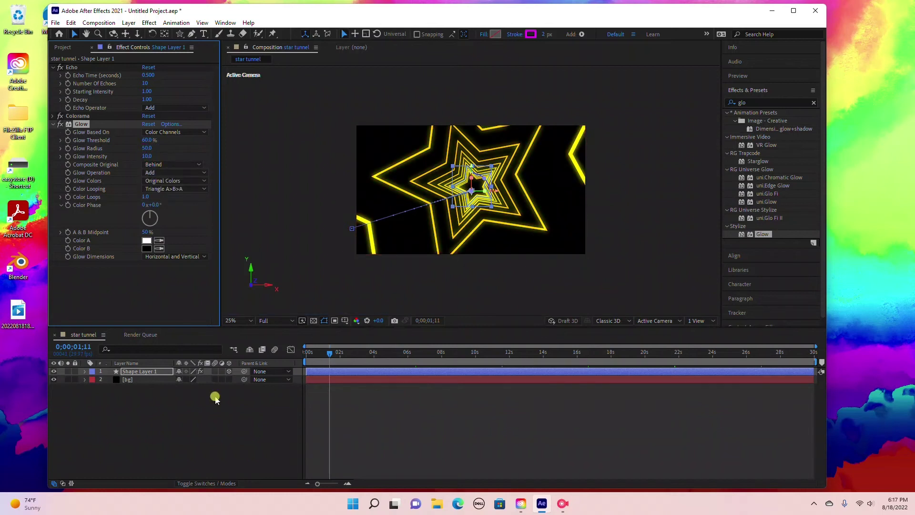
left_click(153, 379)
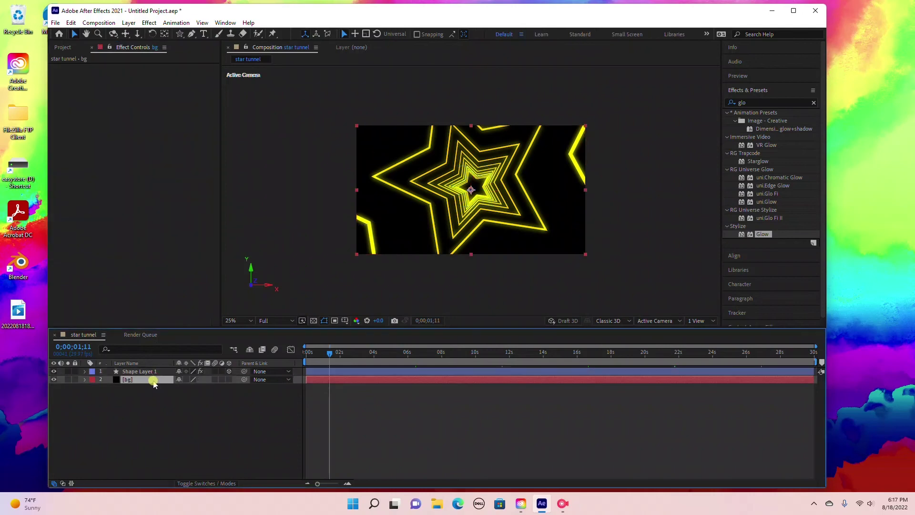
- Add a Gradient Ramp to the bg layer with a bright yellow (F4F103) end colour
left_click(149, 23)
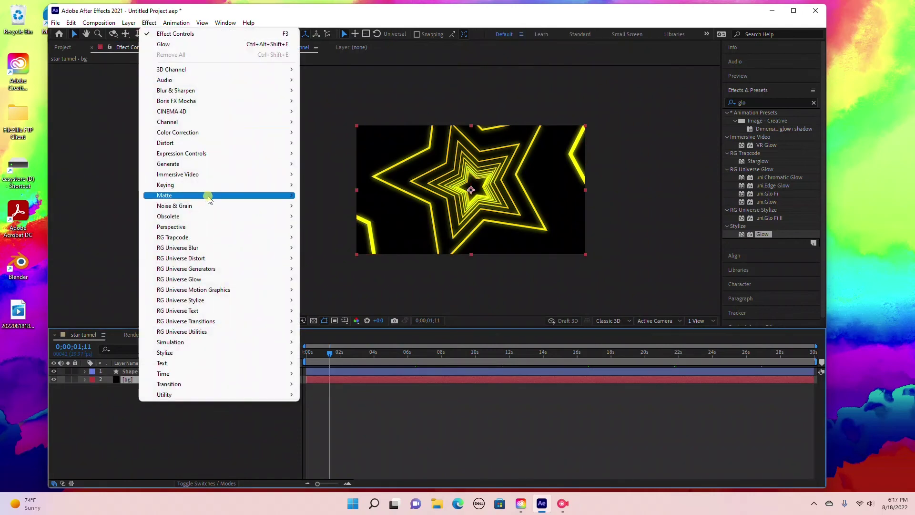
mouse_move(206, 164)
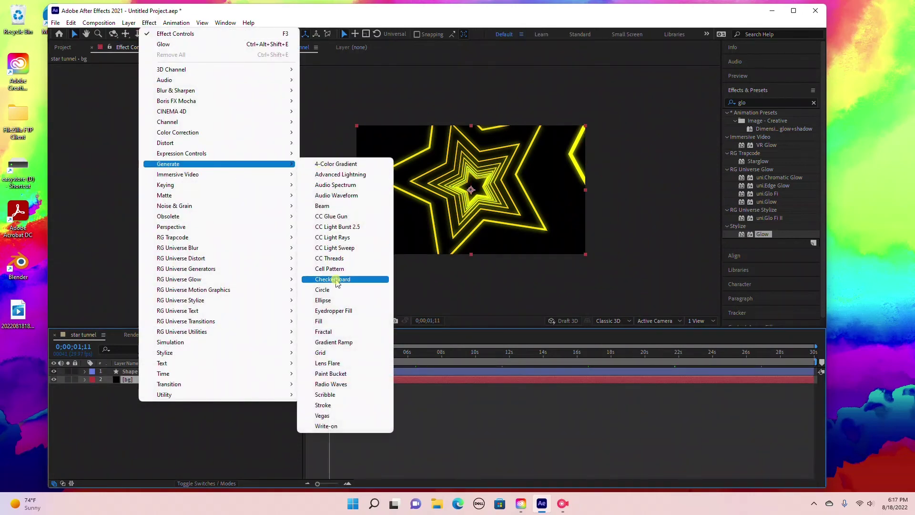
left_click(334, 342)
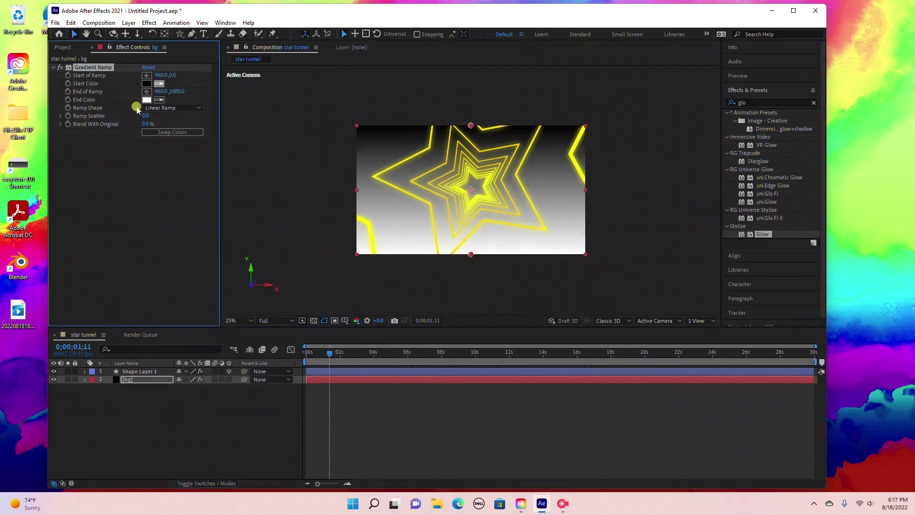
left_click(146, 100)
left_click(480, 286)
left_click(464, 196)
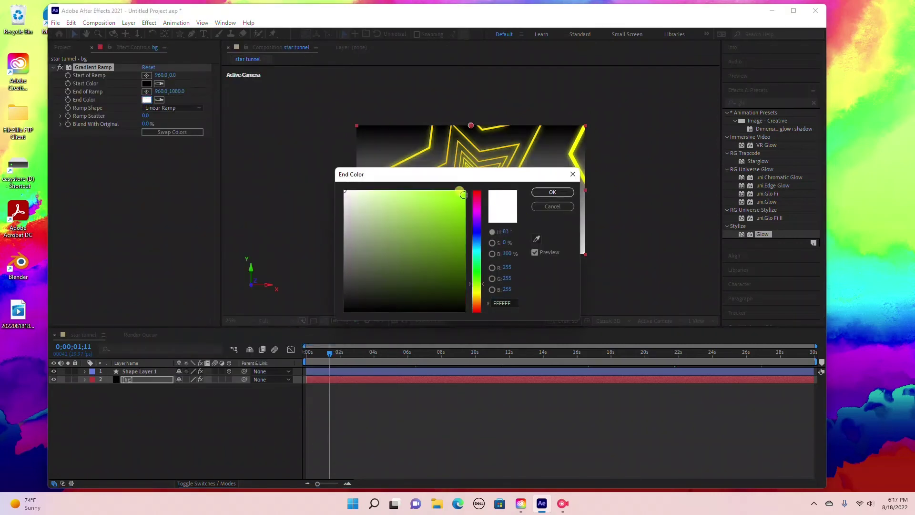
left_click(481, 293)
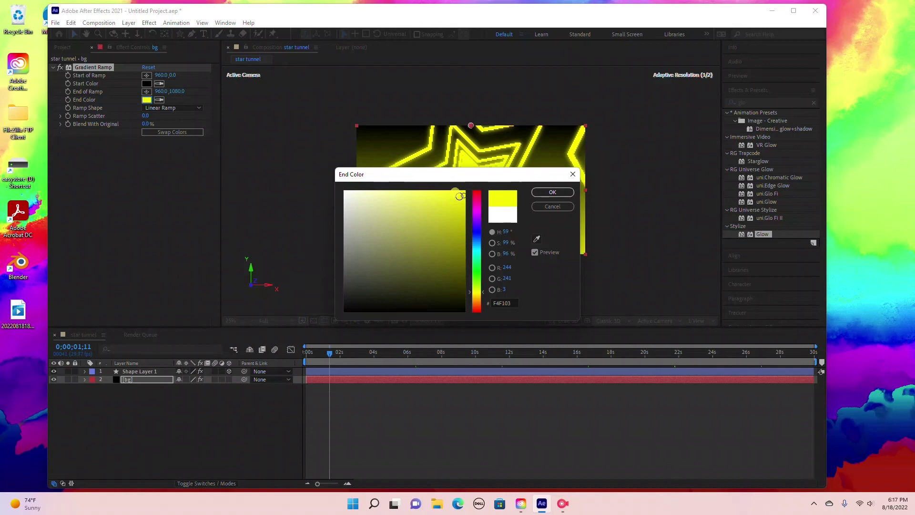
left_click(461, 191)
left_click(554, 193)
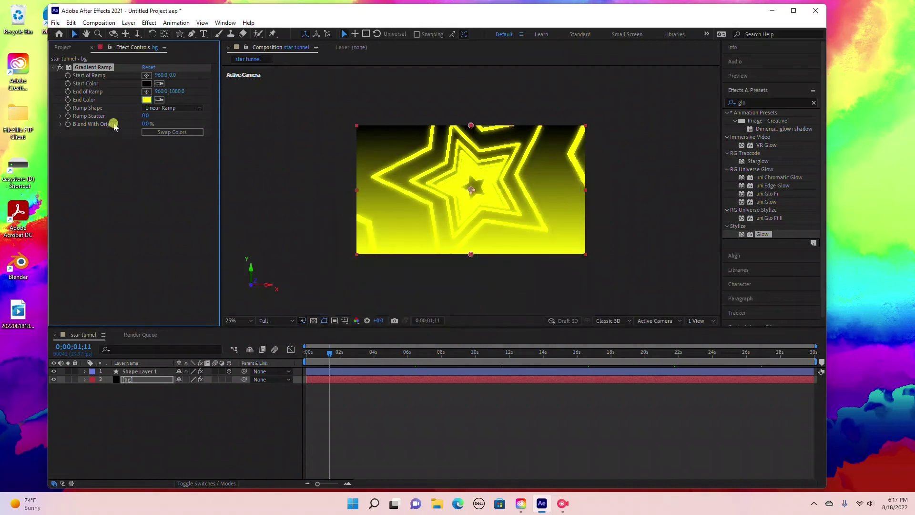
- Set the gradient's start colour to fully saturated magenta (D800FF)
left_click(143, 87)
left_click(147, 83)
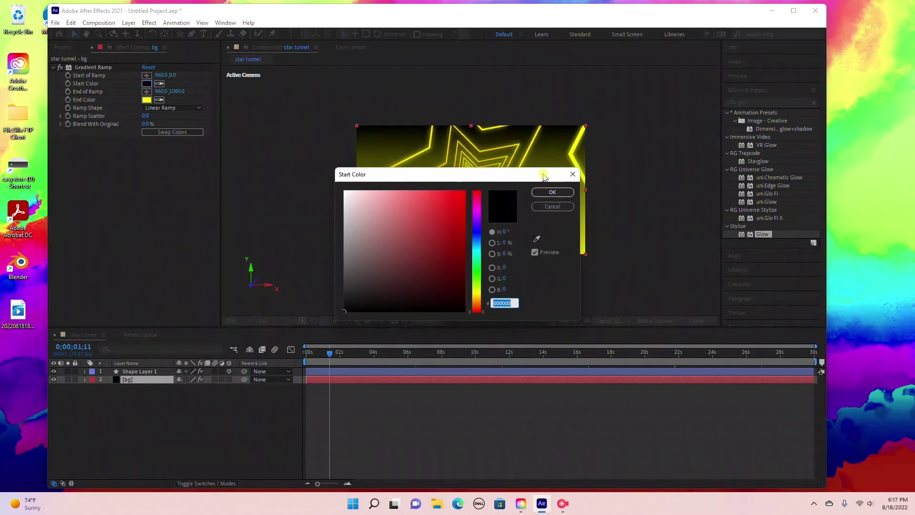
left_click(477, 214)
left_click(465, 189)
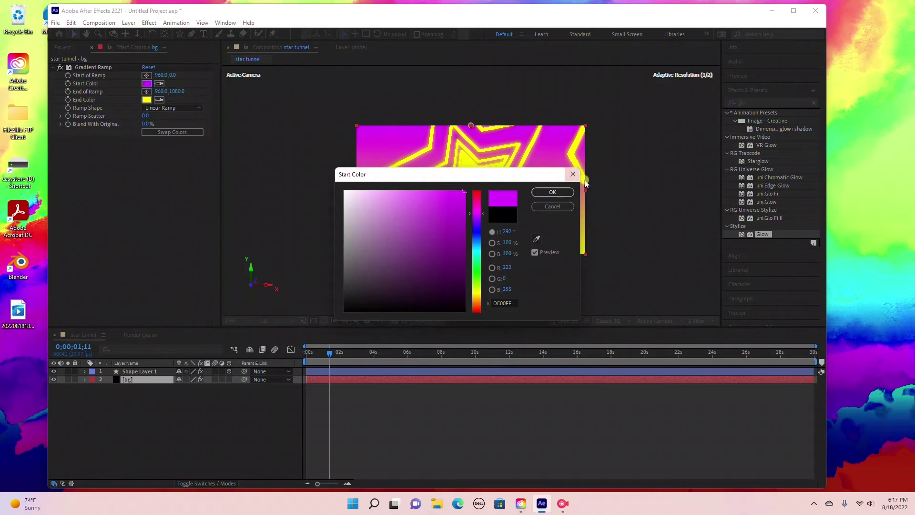
left_click(553, 192)
left_click(816, 103)
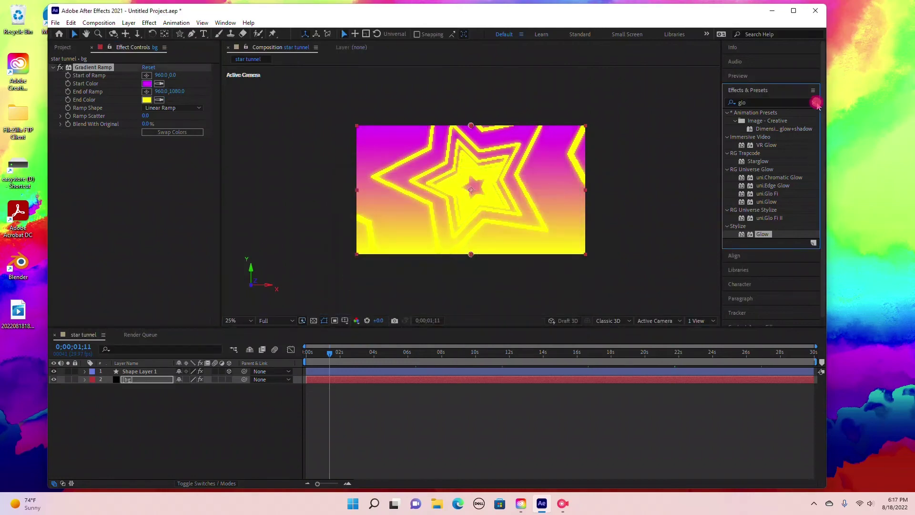
- Apply CC Star Burst to bg with Scatter 221 and Size 75, then scrub to preview
left_click(754, 102)
type("star bur")
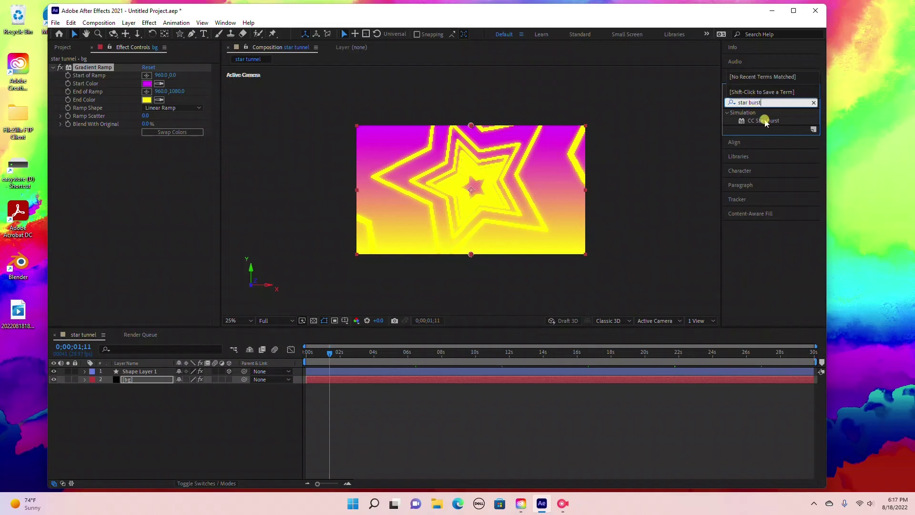
type("st")
left_click_drag(764, 121, 134, 379)
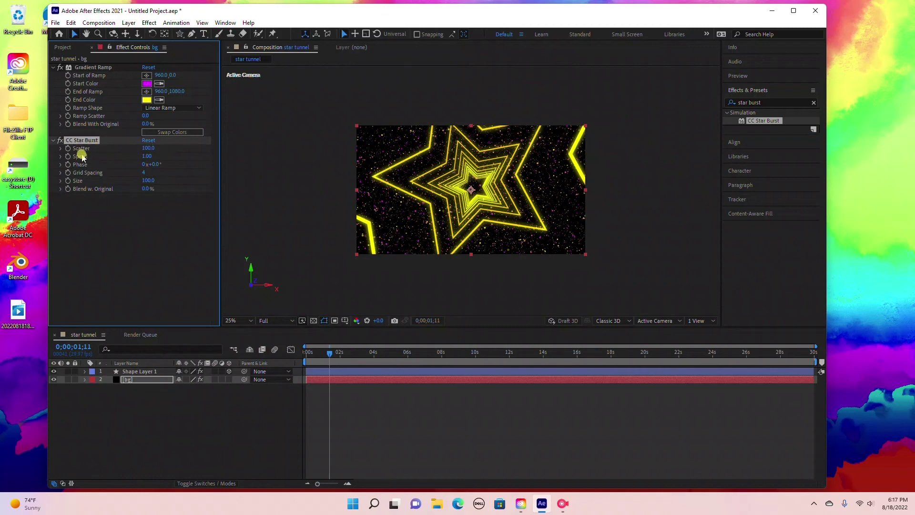
left_click_drag(148, 148, 198, 146)
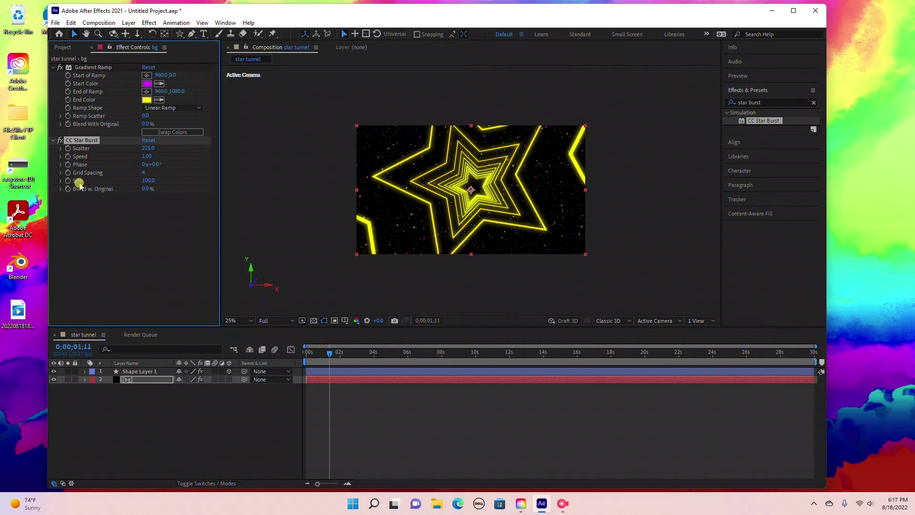
left_click(149, 180)
type("75")
key("Return")
left_click_drag(330, 357, 259, 353)
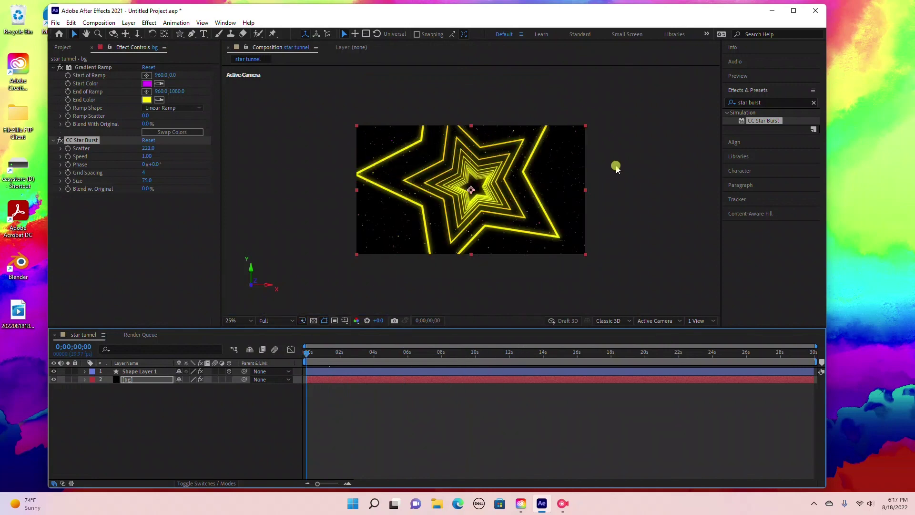
- Search Effects & Presets for Glow and apply it to the bg layer
left_click(814, 102)
left_click(785, 96)
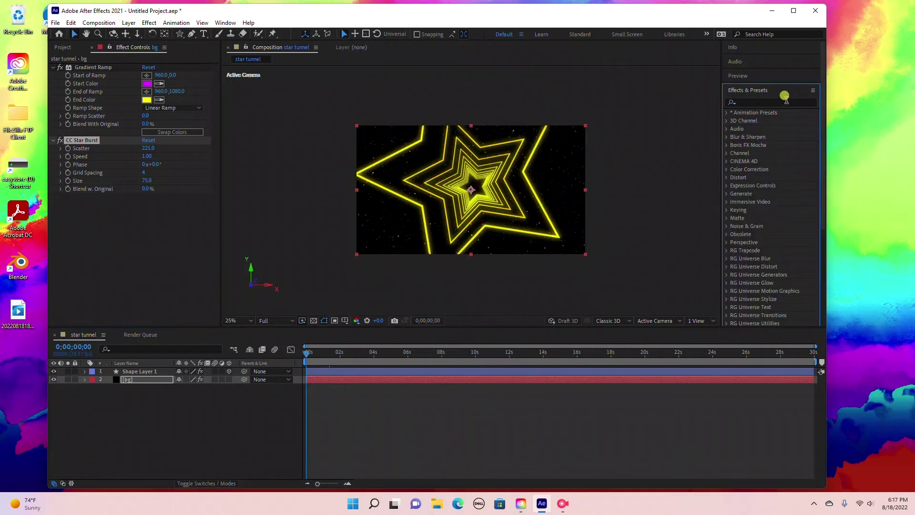
left_click(756, 101)
type("glow")
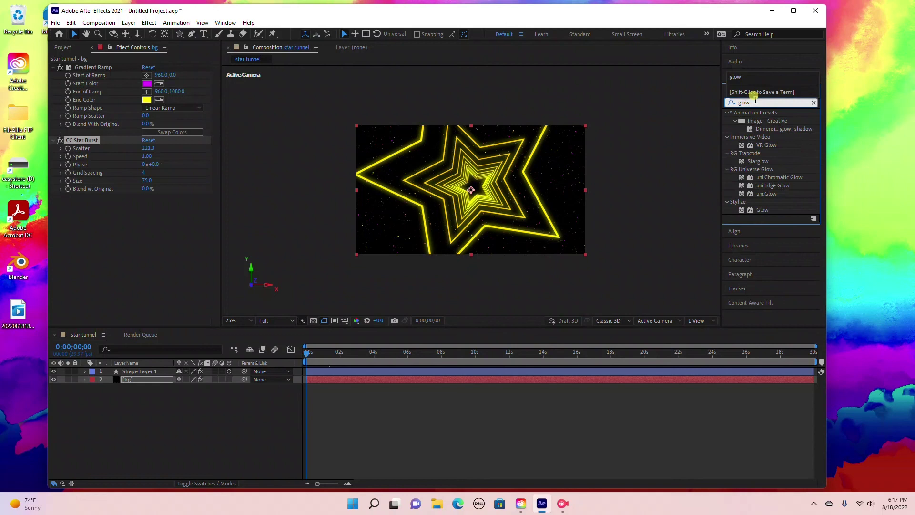
left_click_drag(761, 210, 134, 381)
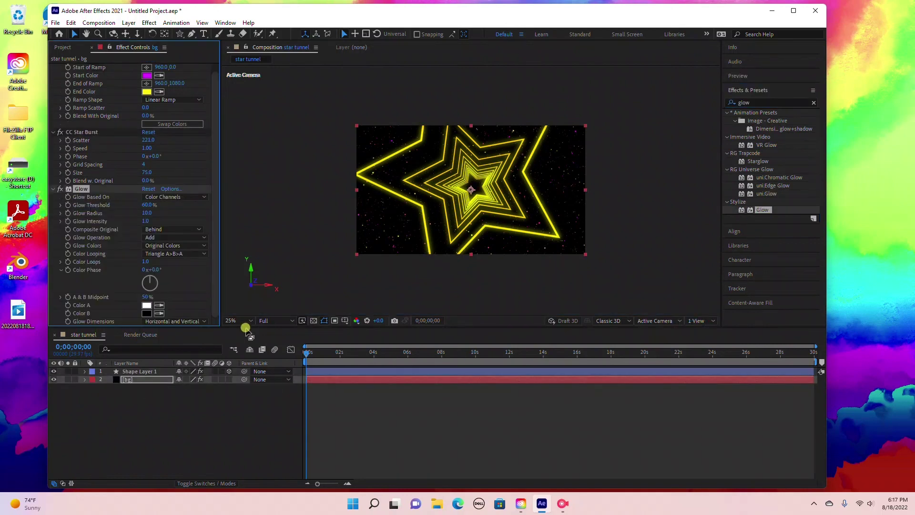
- Preview the animation and add the star tunnel comp to the Render Queue
key("space")
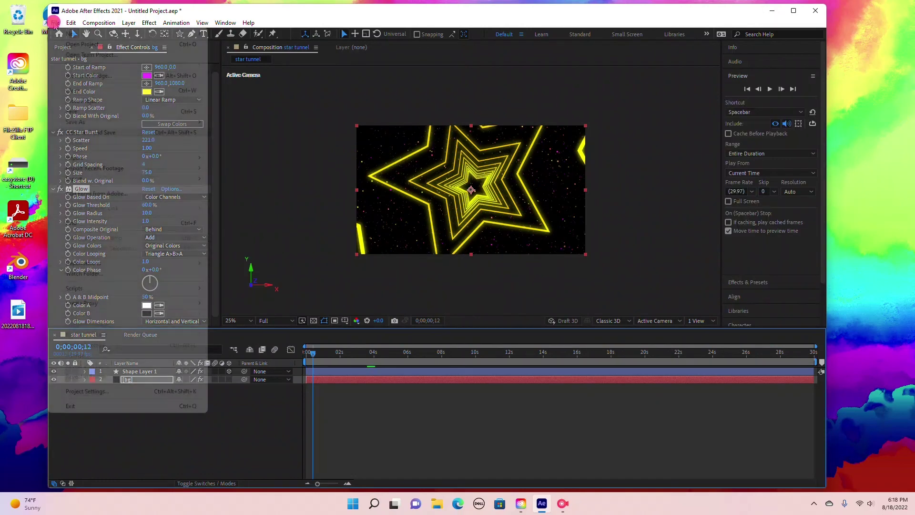
left_click(55, 23)
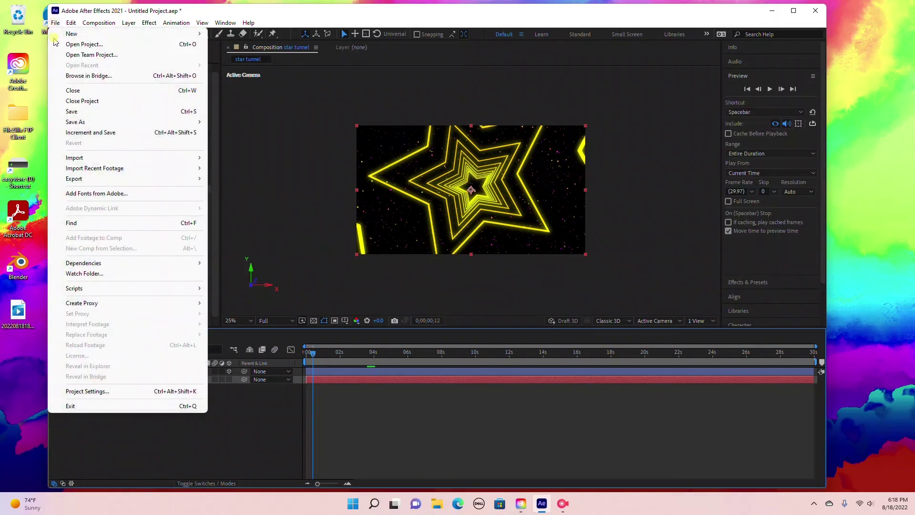
mouse_move(97, 180)
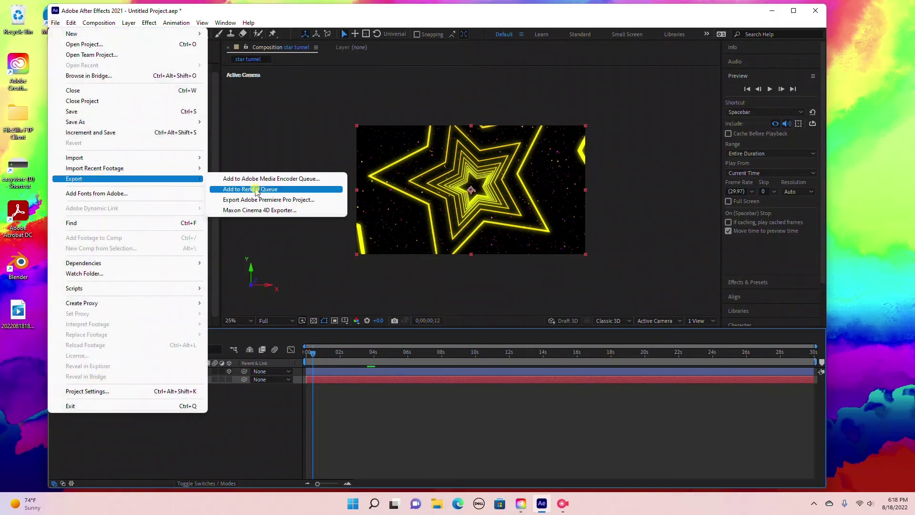
left_click(256, 189)
- Keep AVI as the output format and start rendering star tunnel.avi
left_click(125, 399)
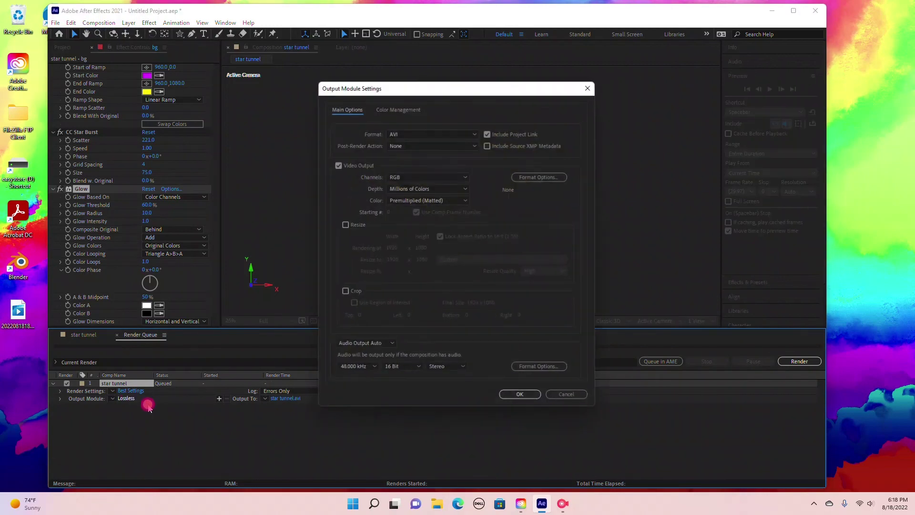
left_click(447, 136)
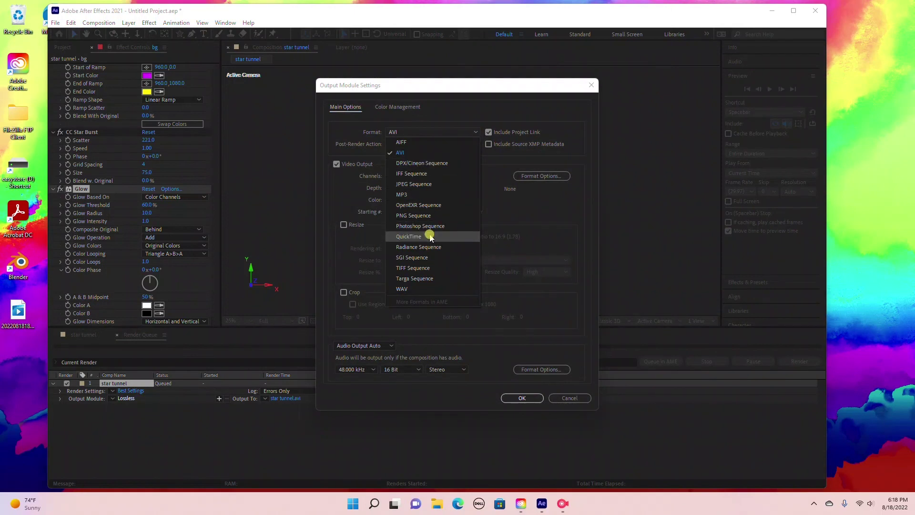
left_click(427, 152)
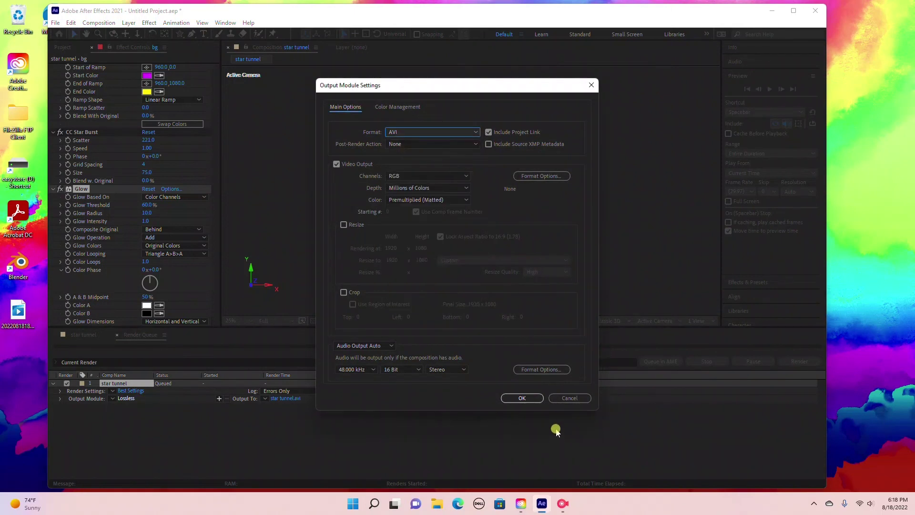
left_click(524, 399)
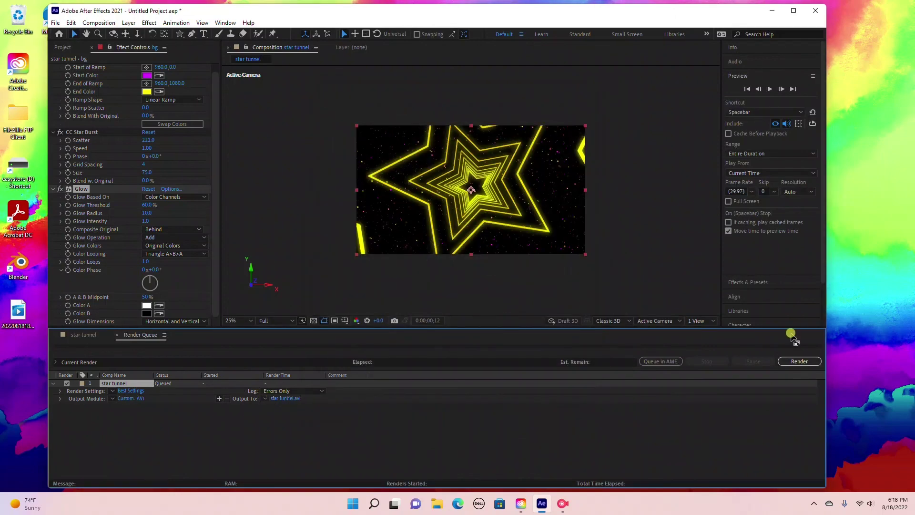
left_click(801, 363)
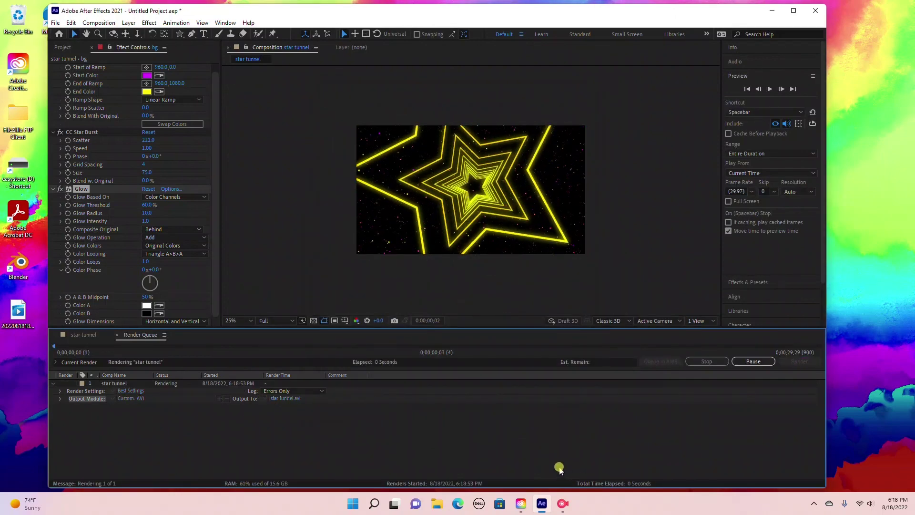